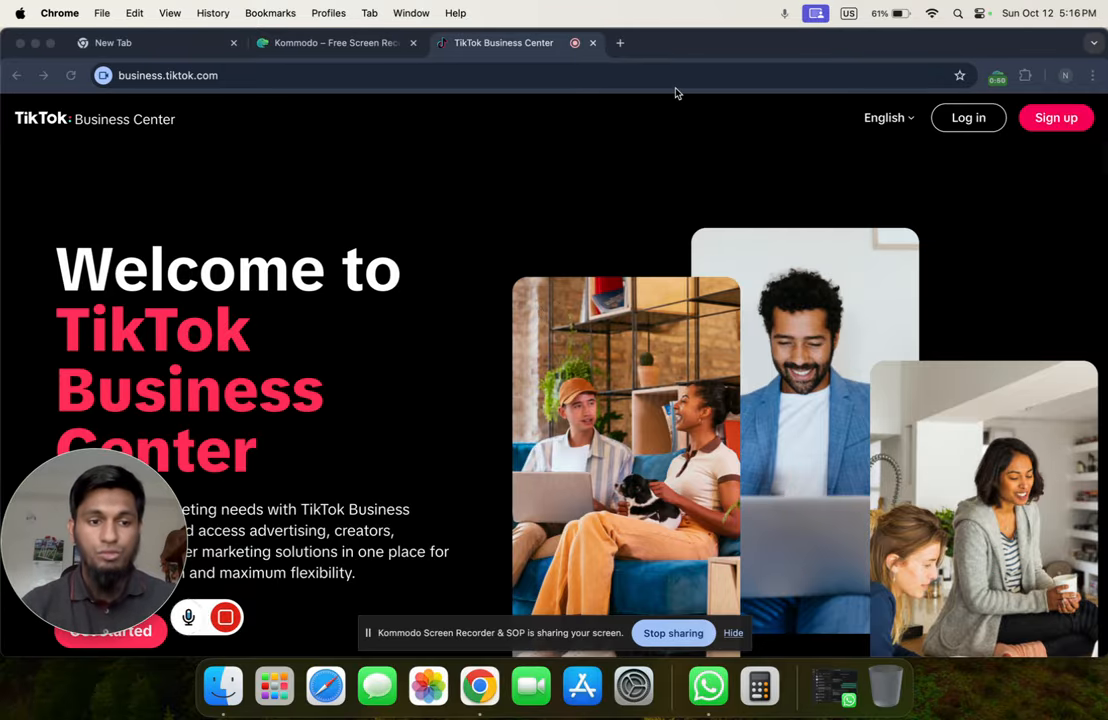
Open a new browser tab showing the Google start page
{"action": "left_click", "coordinate": [622, 44]}
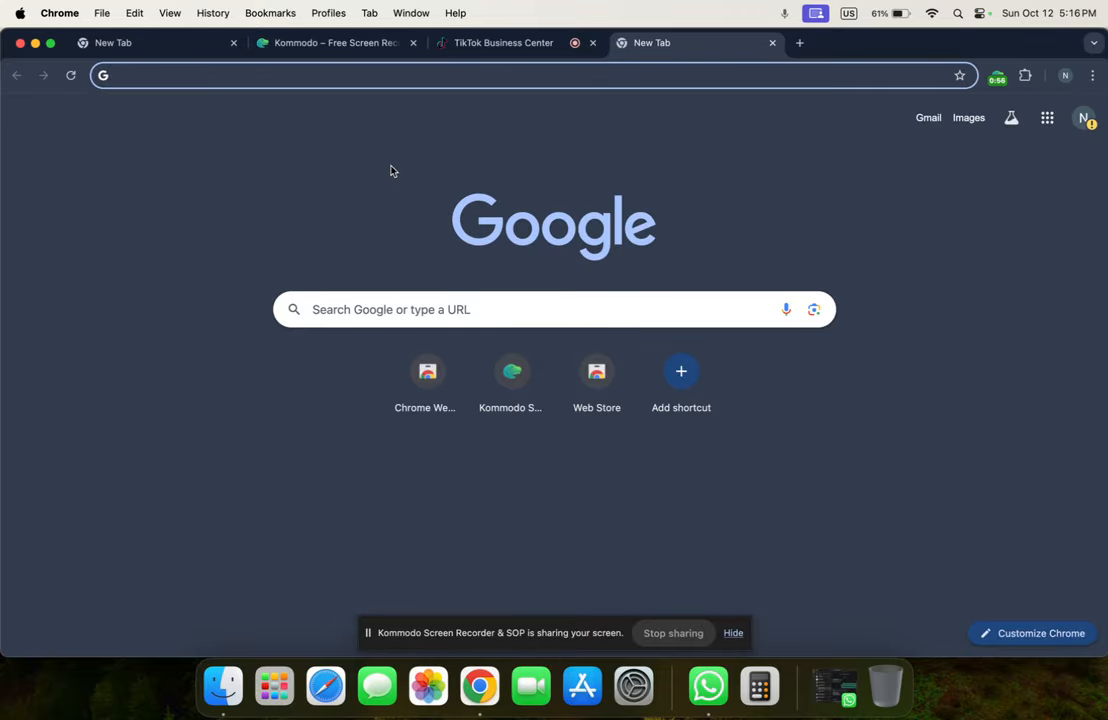
Search Google for 'tiktok business center' and open the TikTok Business Center result
{"action": "type", "text": "b"}
{"action": "key", "text": "BackSpace"}
{"action": "key", "text": "BackSpace"}
{"action": "type", "text": "ti"}
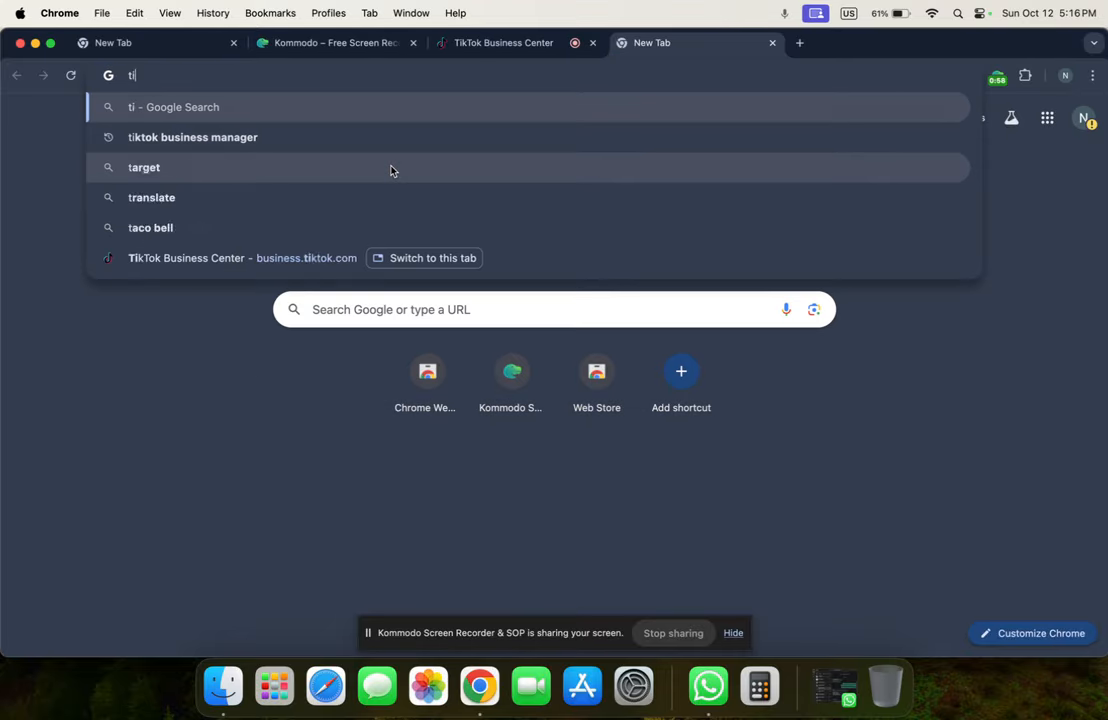
{"action": "type", "text": "ktok bu"}
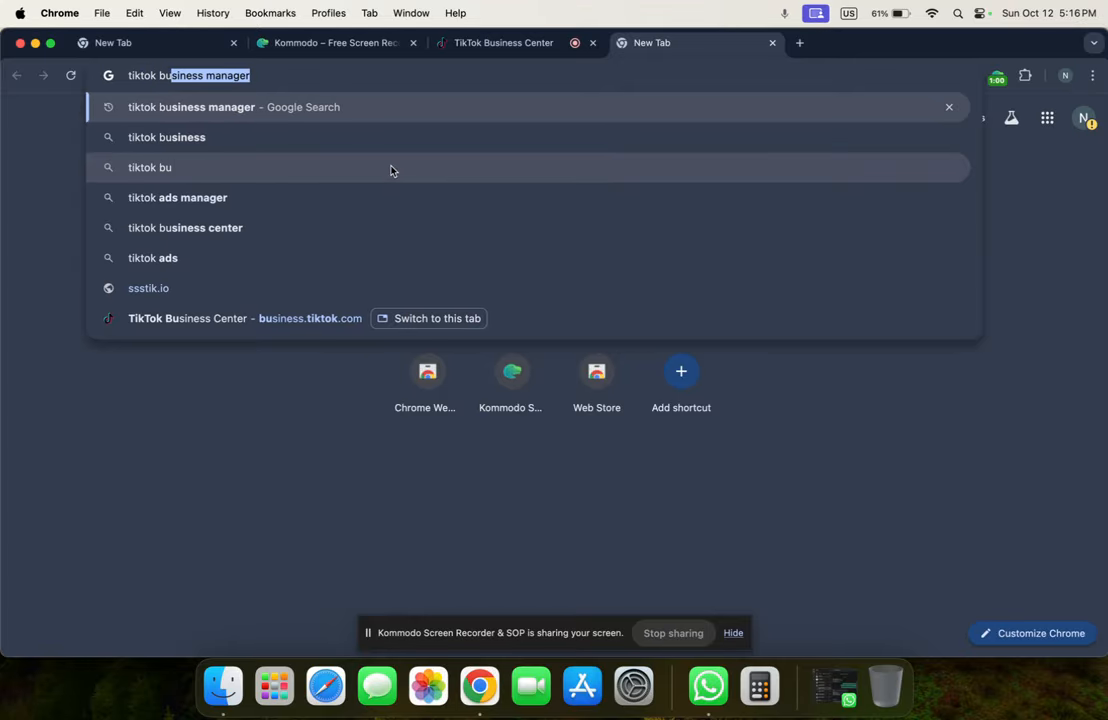
{"action": "type", "text": "siness "}
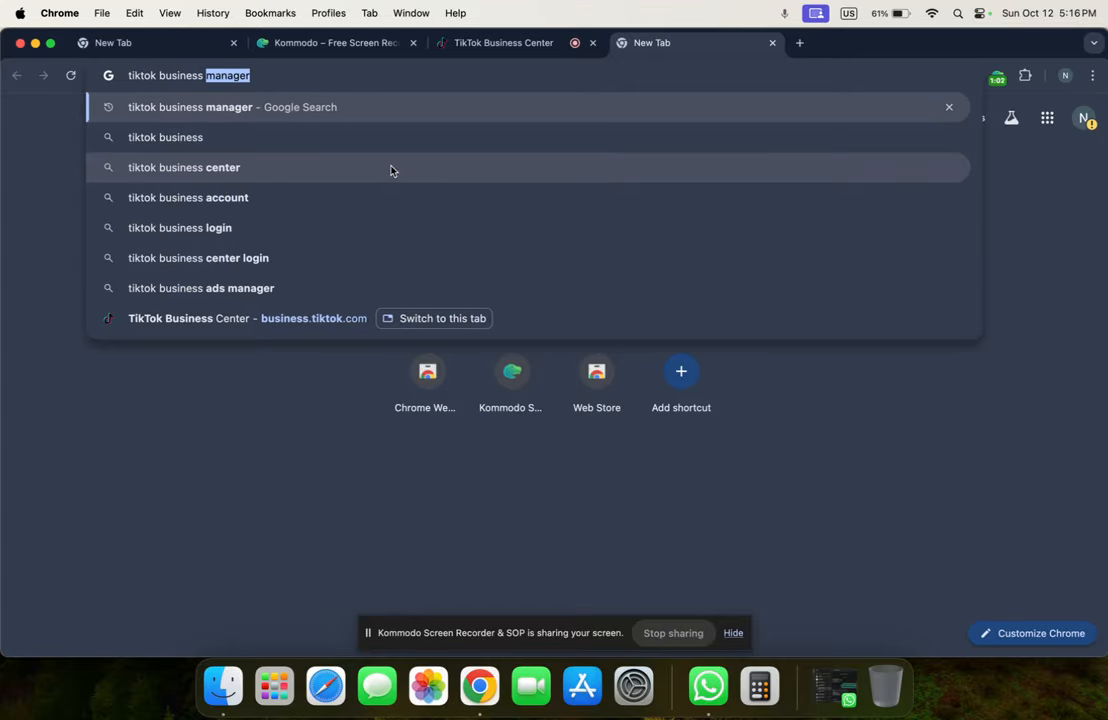
{"action": "type", "text": "cenbter"}
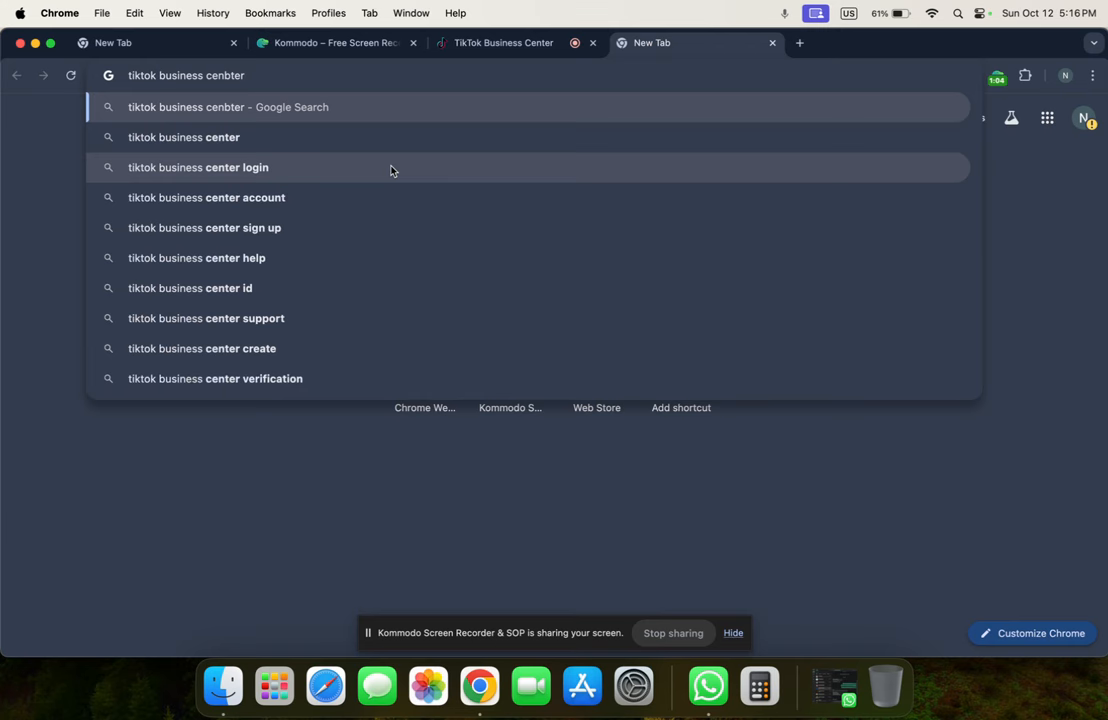
{"action": "key", "text": "BackSpace"}
{"action": "key", "text": "BackSpace"}
{"action": "key", "text": "BackSpace"}
{"action": "key", "text": "BackSpace"}
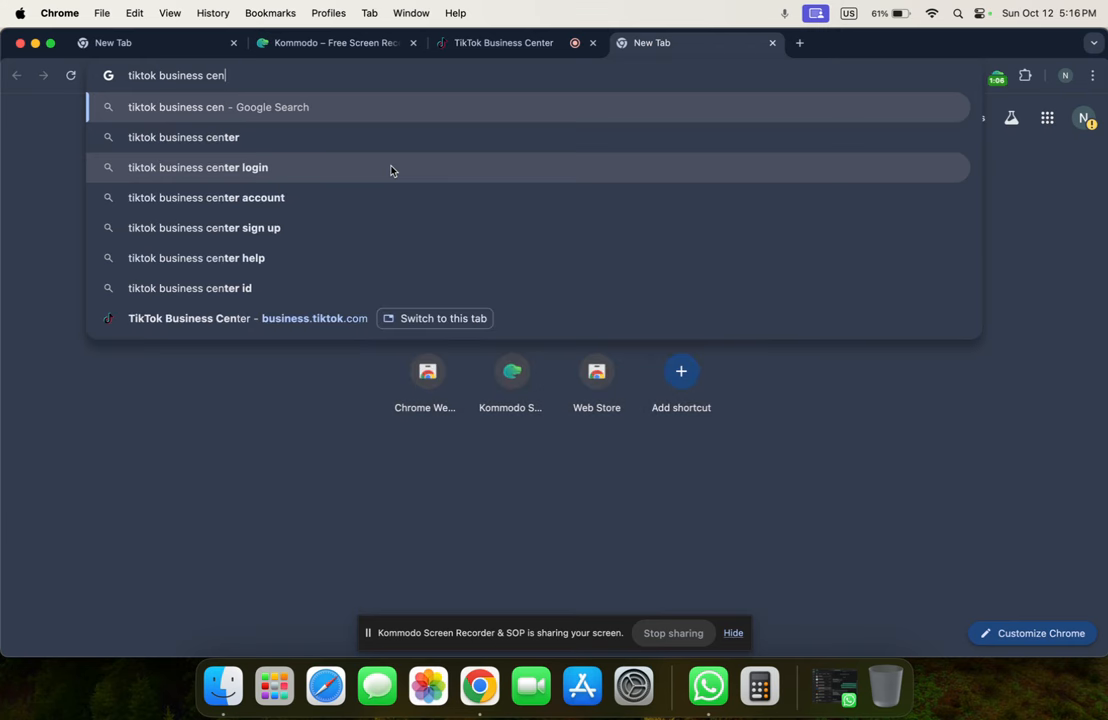
{"action": "type", "text": "ter"}
{"action": "key", "text": "Return"}
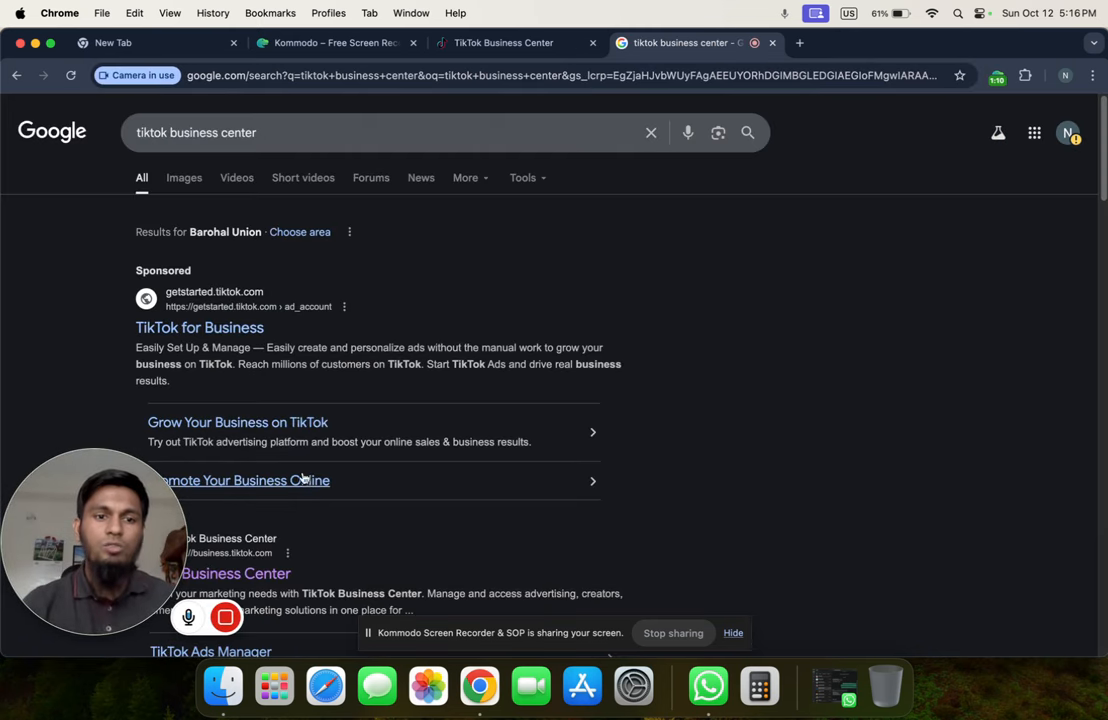
{"action": "scroll", "coordinate": [404, 487], "scroll_direction": "down", "scroll_amount": 1}
{"action": "scroll", "coordinate": [404, 487], "scroll_direction": "down", "scroll_amount": 3}
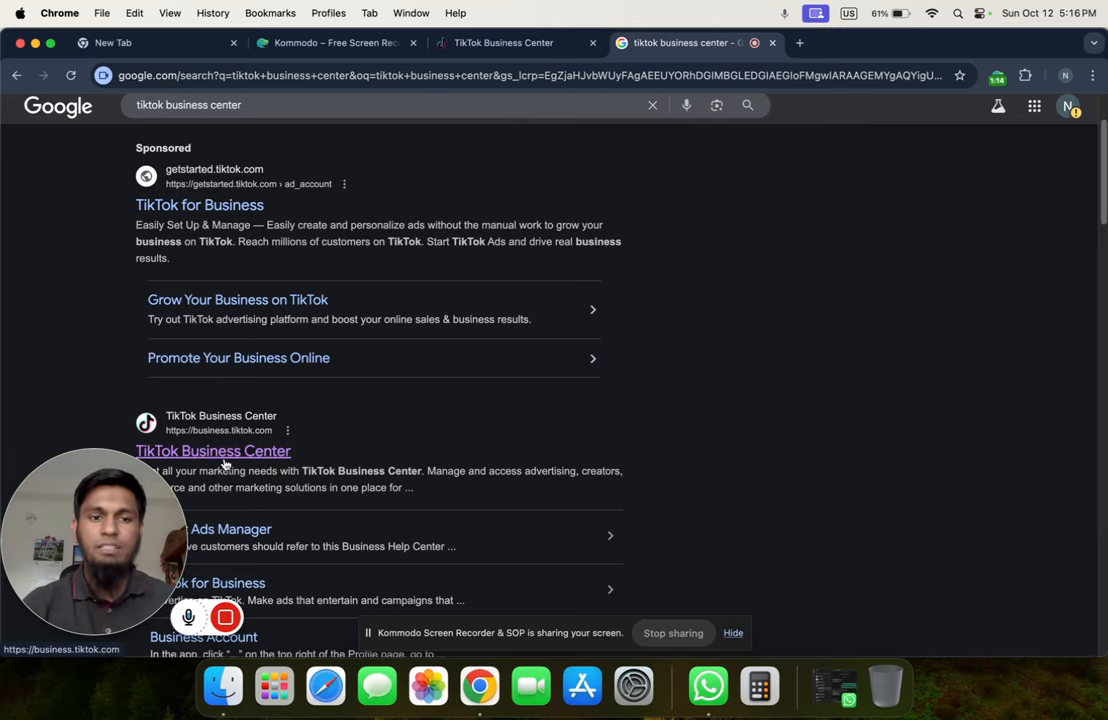
{"action": "left_click", "coordinate": [220, 452]}
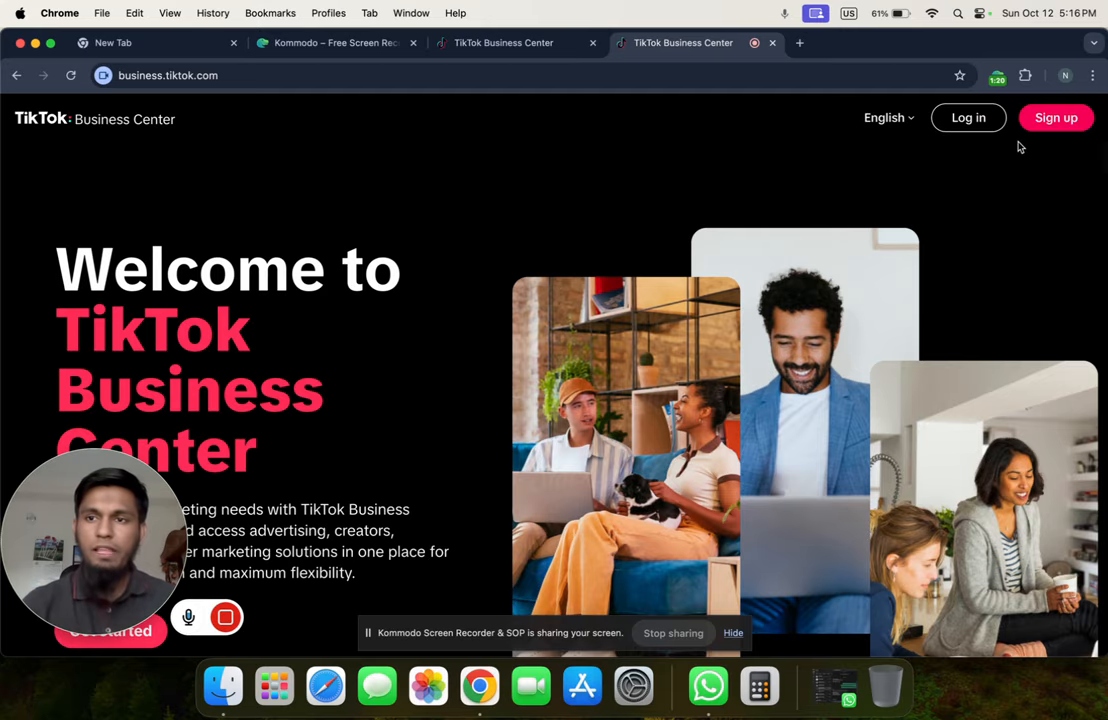
Start a sign-up, enter the account e-mail and password, and accept the commercial terms
{"action": "left_click", "coordinate": [1058, 118]}
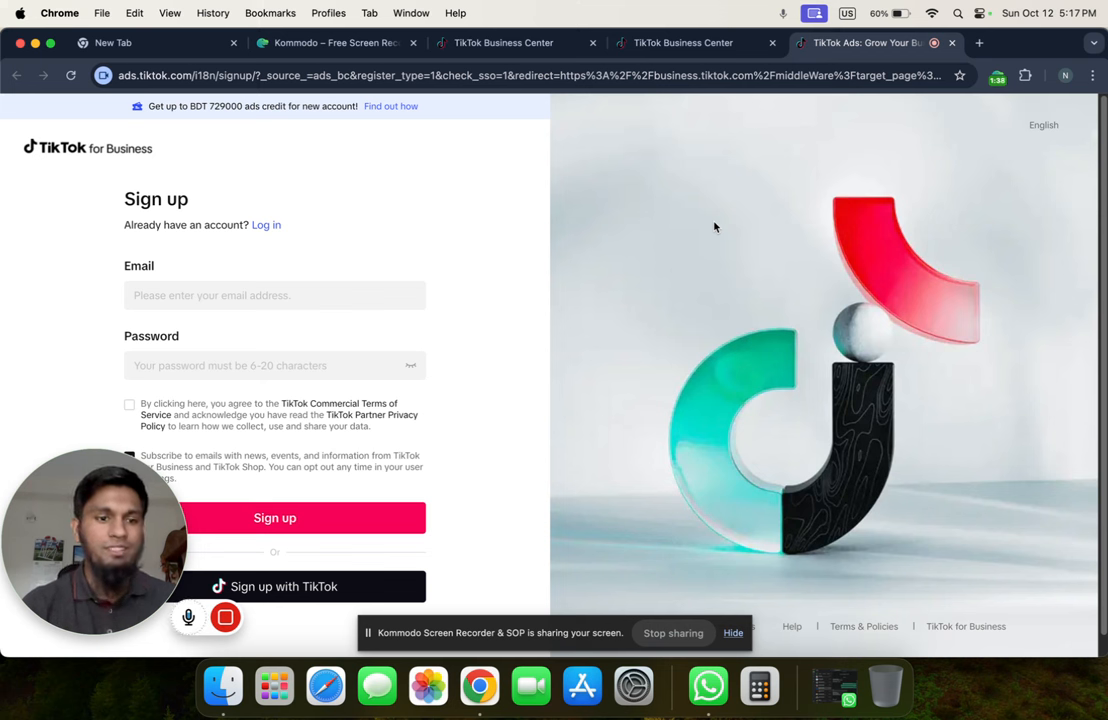
{"action": "left_click", "coordinate": [287, 291]}
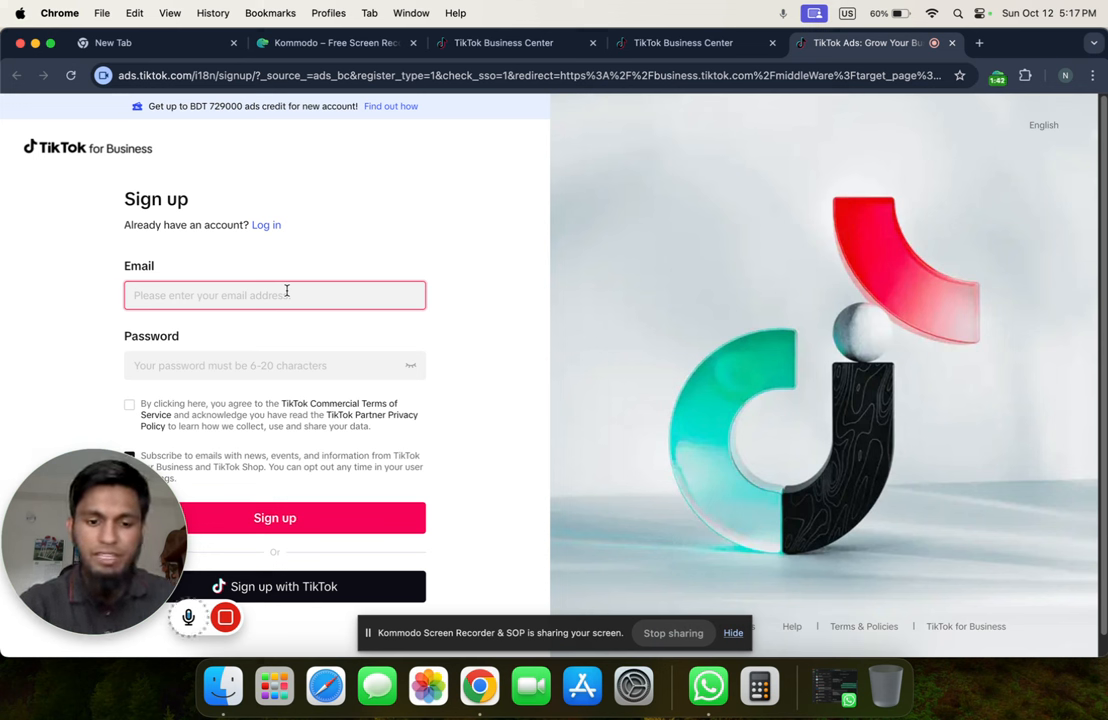
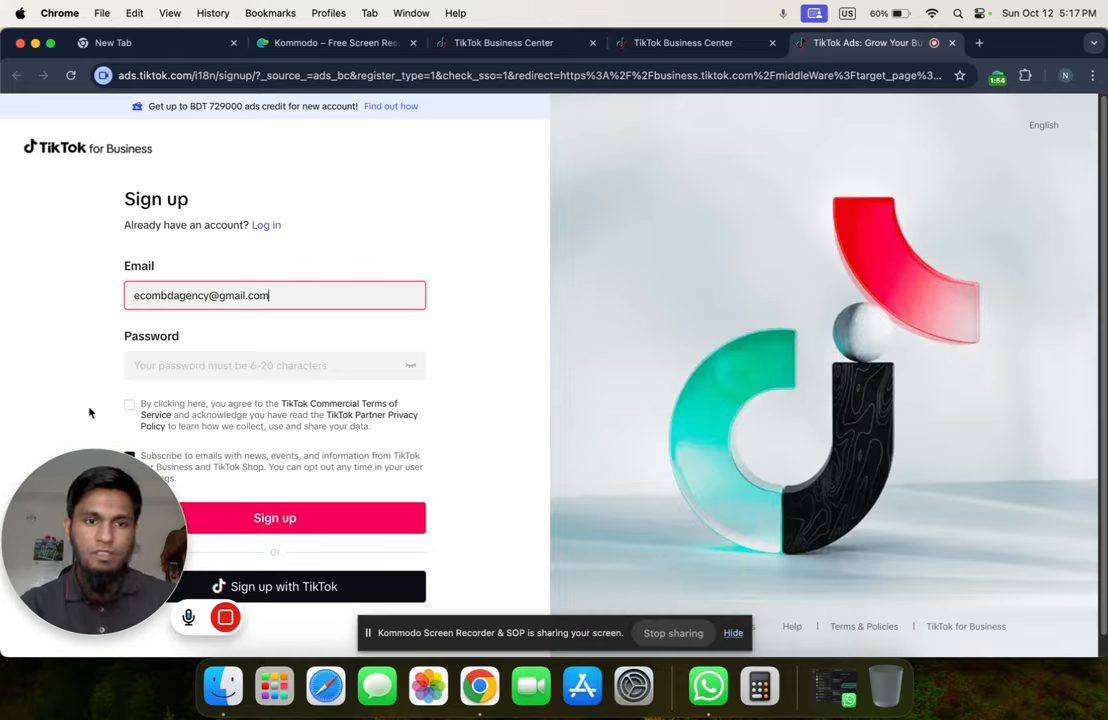
{"action": "left_click", "coordinate": [229, 364]}
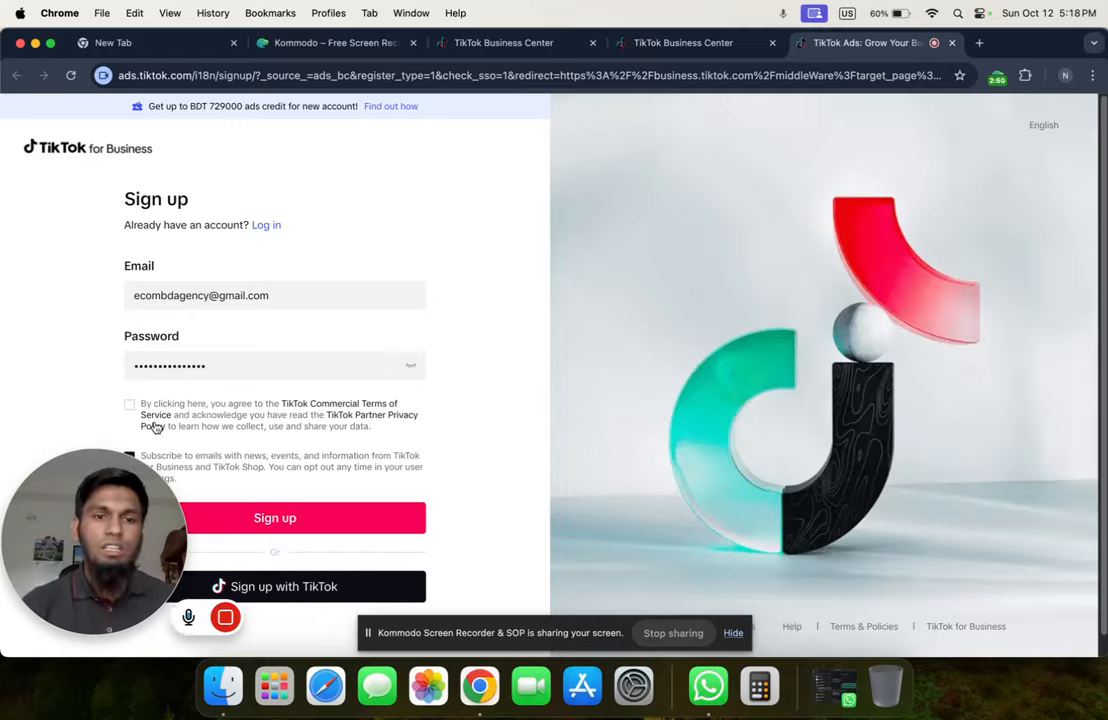
{"action": "left_click", "coordinate": [128, 404]}
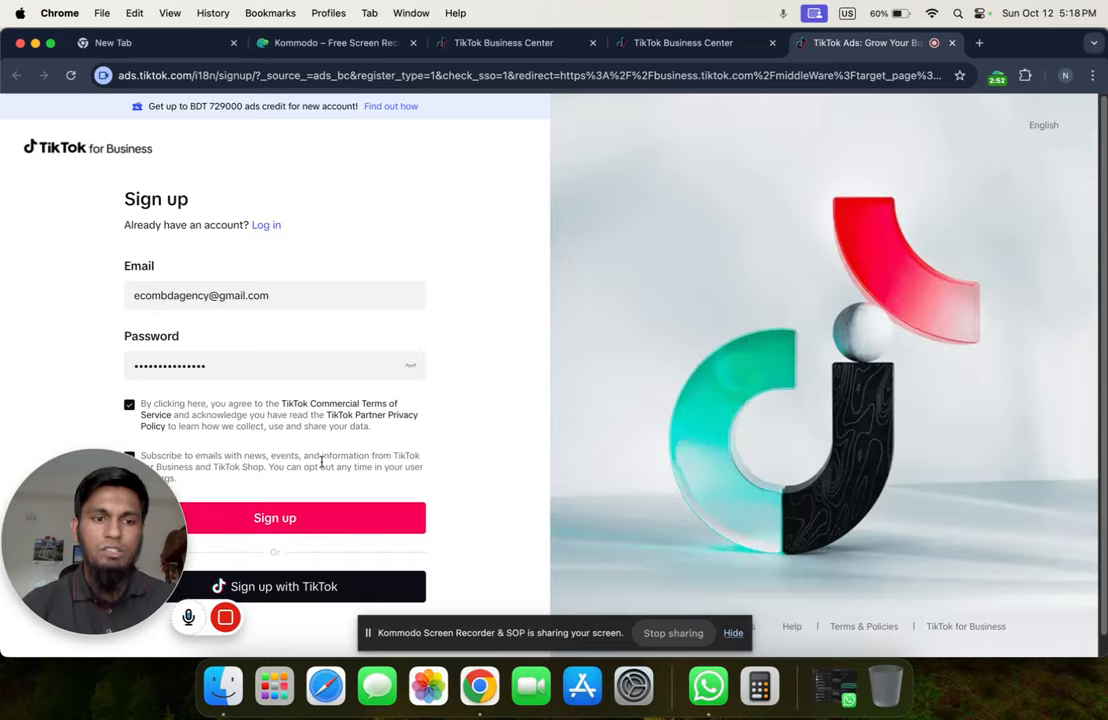
{"action": "left_click_drag", "start_coordinate": [127, 520], "coordinate": [931, 533]}
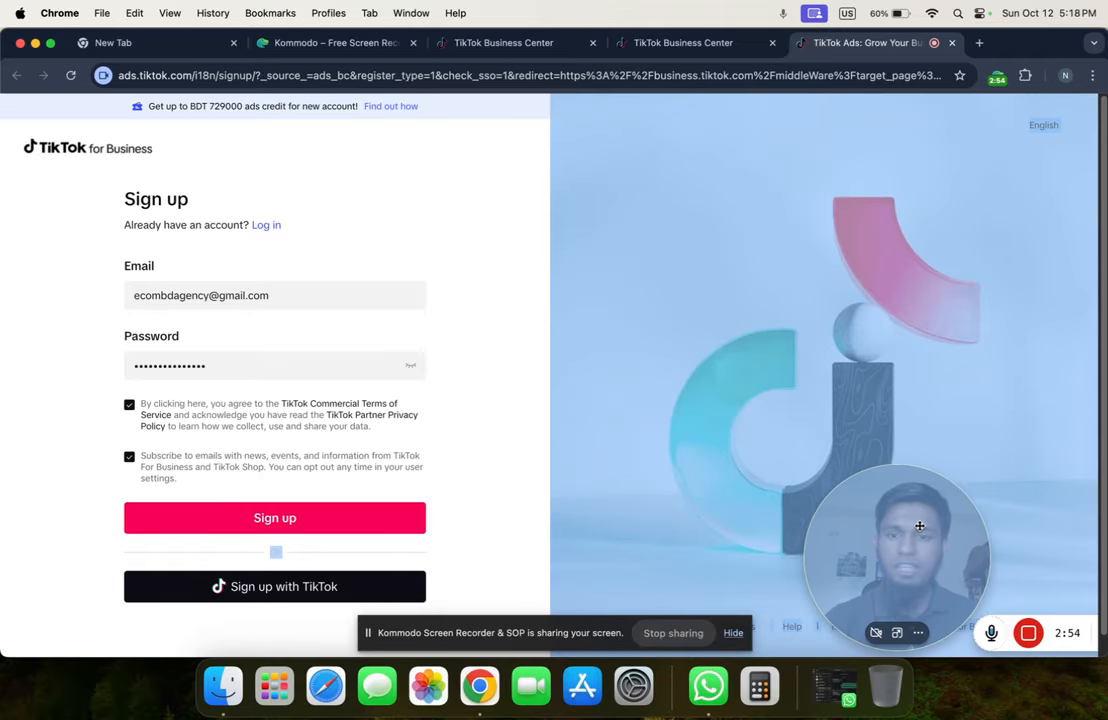
{"action": "left_click", "coordinate": [520, 395]}
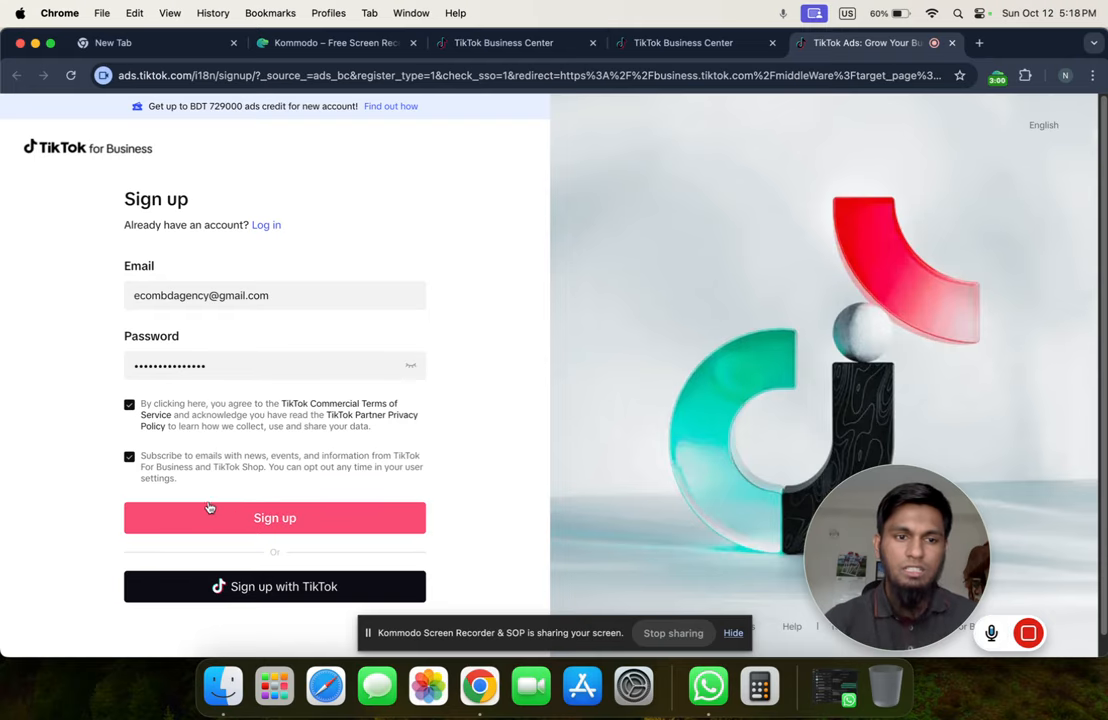
Submit the sign-up and pass the check by selecting the two L-shaped objects
{"action": "left_click", "coordinate": [298, 527]}
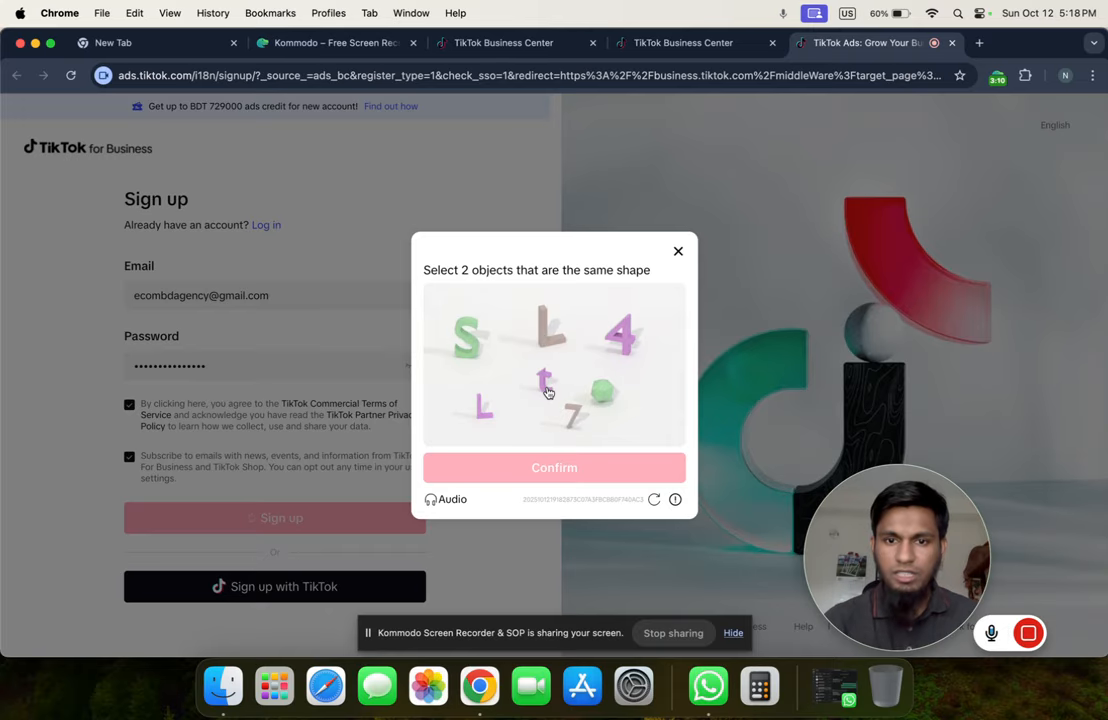
{"action": "left_click", "coordinate": [546, 325]}
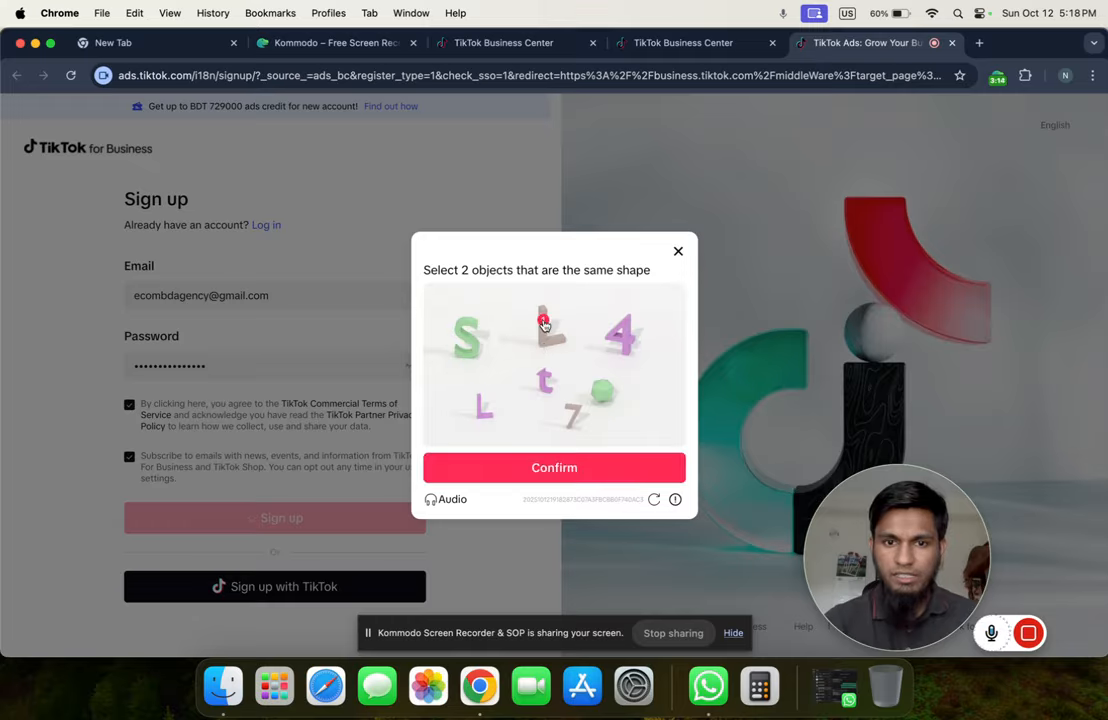
{"action": "left_click", "coordinate": [482, 413]}
{"action": "left_click", "coordinate": [530, 468]}
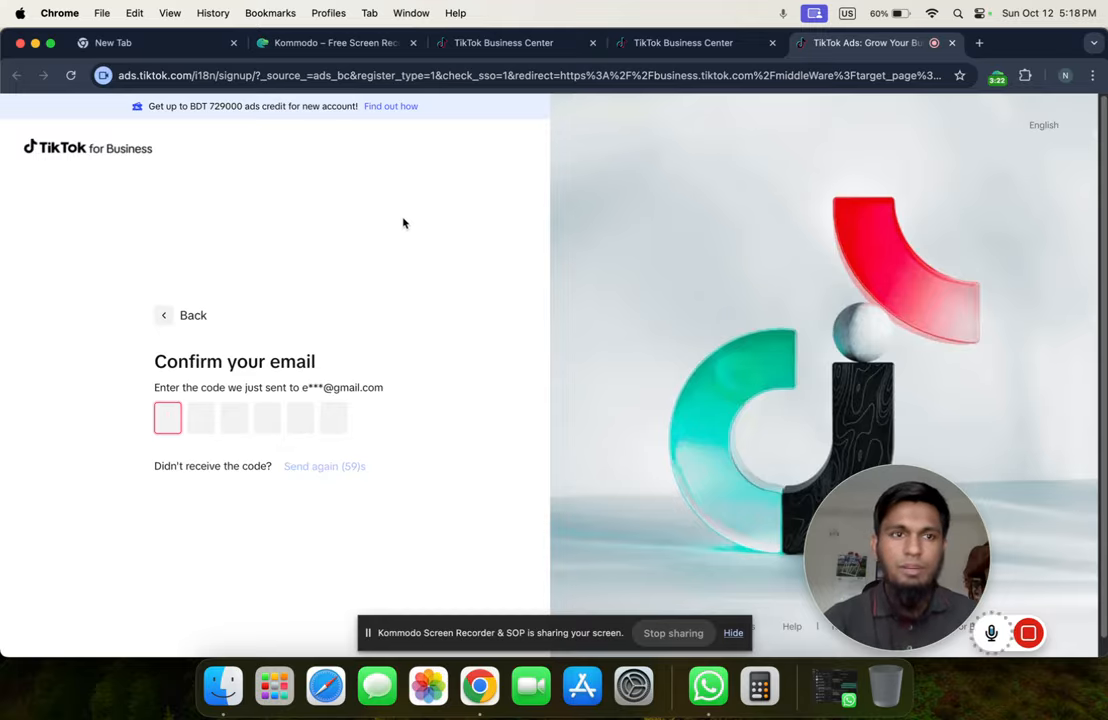
{"action": "left_click", "coordinate": [192, 47]}
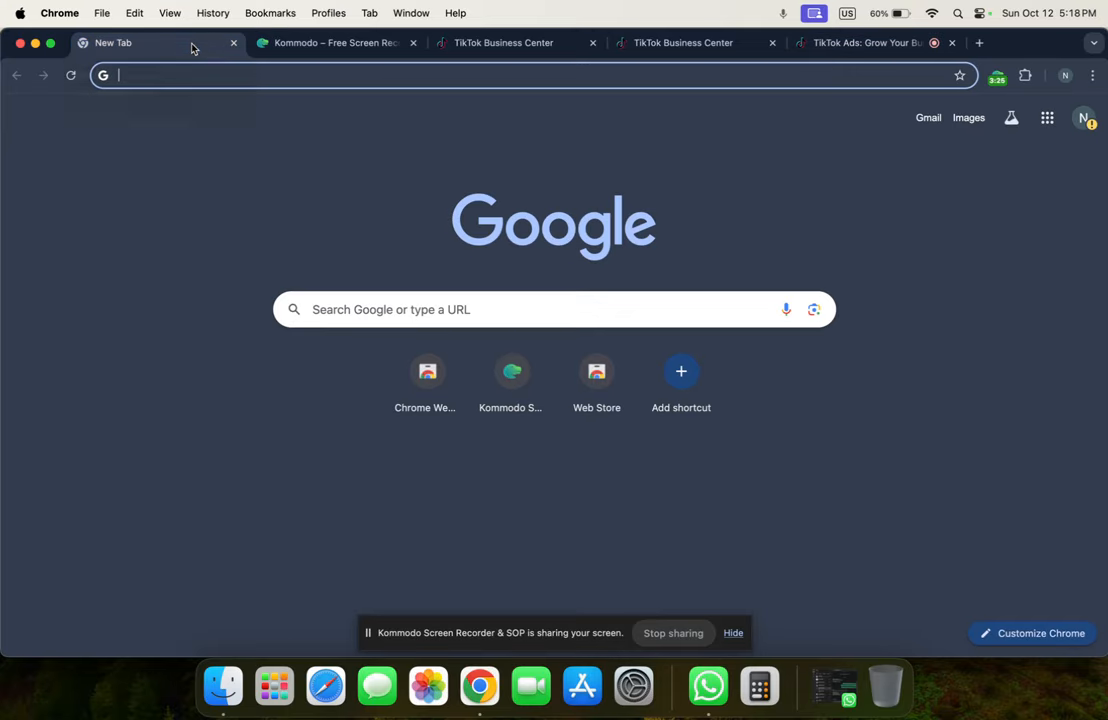
Copy the verification code from TikTok's Gmail message and paste it into the code boxes
{"action": "left_click", "coordinate": [932, 120]}
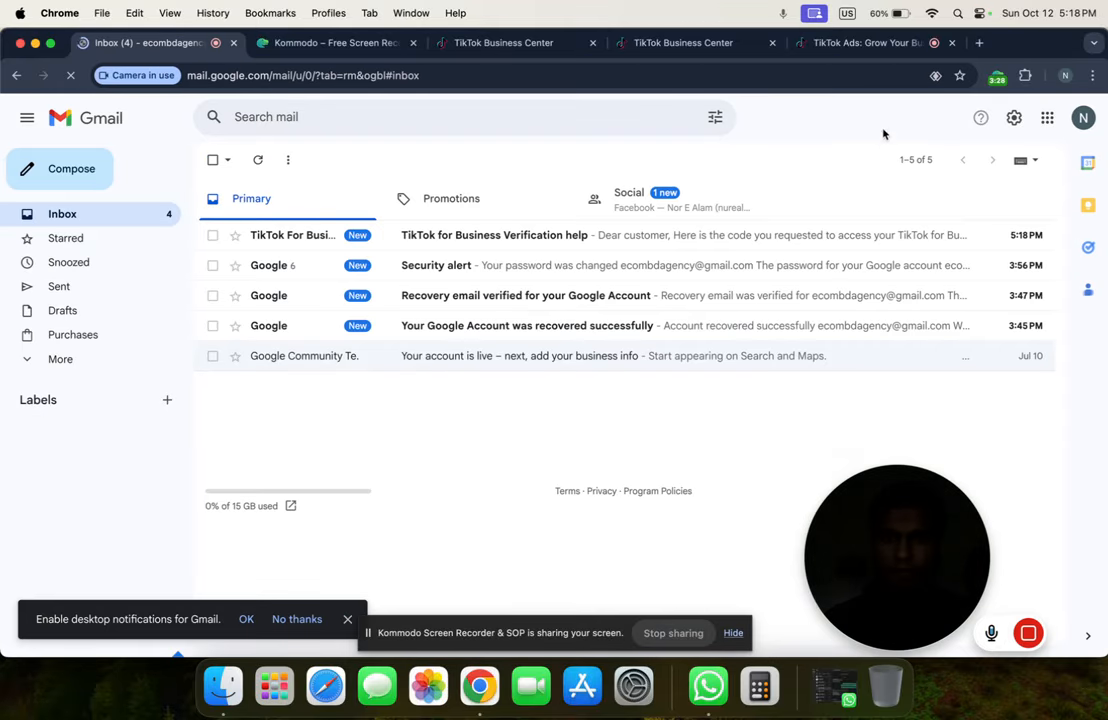
{"action": "left_click", "coordinate": [480, 238]}
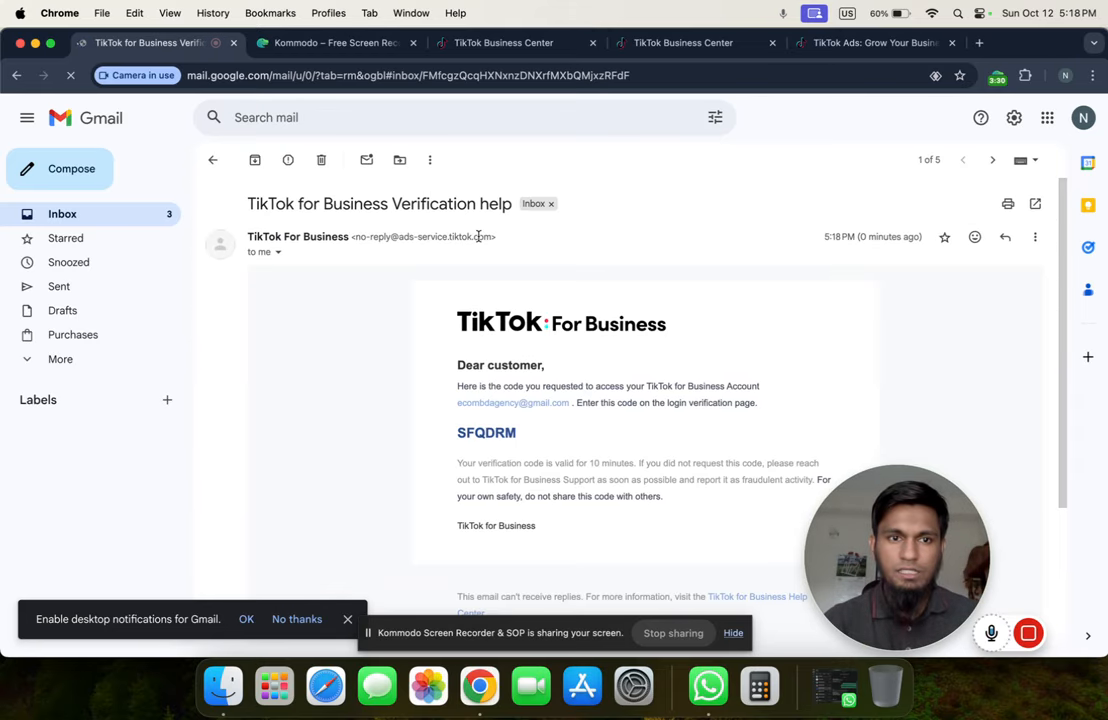
{"action": "double_click", "coordinate": [483, 432]}
{"action": "right_click", "coordinate": [486, 432]}
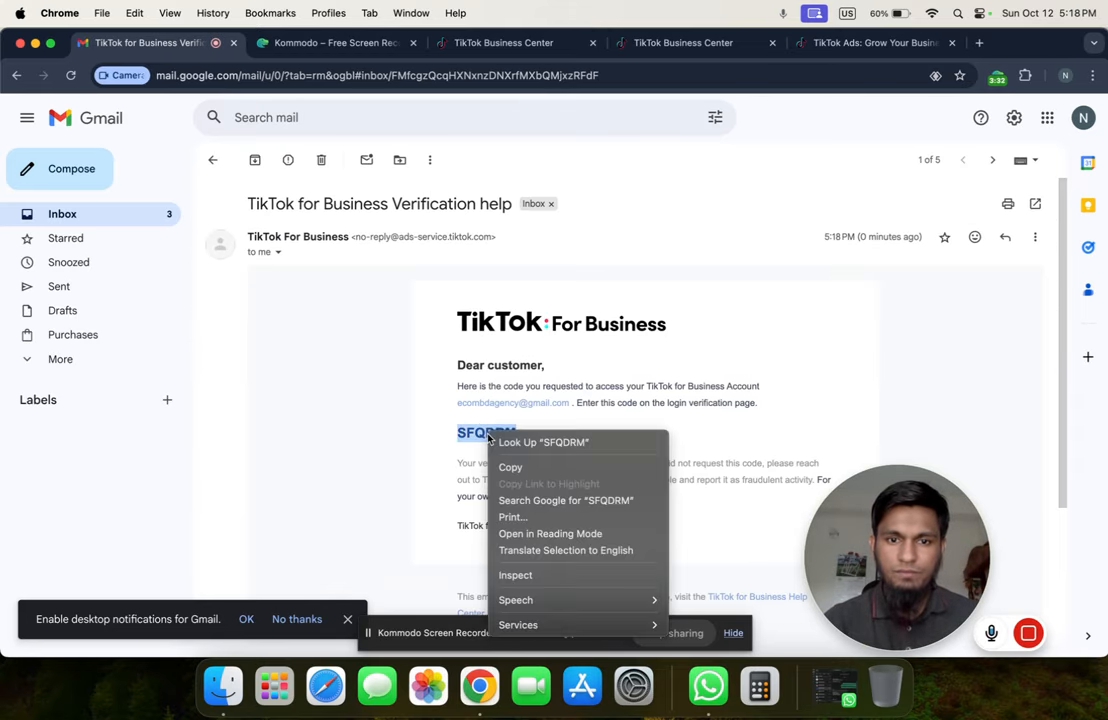
{"action": "left_click", "coordinate": [512, 462]}
{"action": "left_click", "coordinate": [853, 43]}
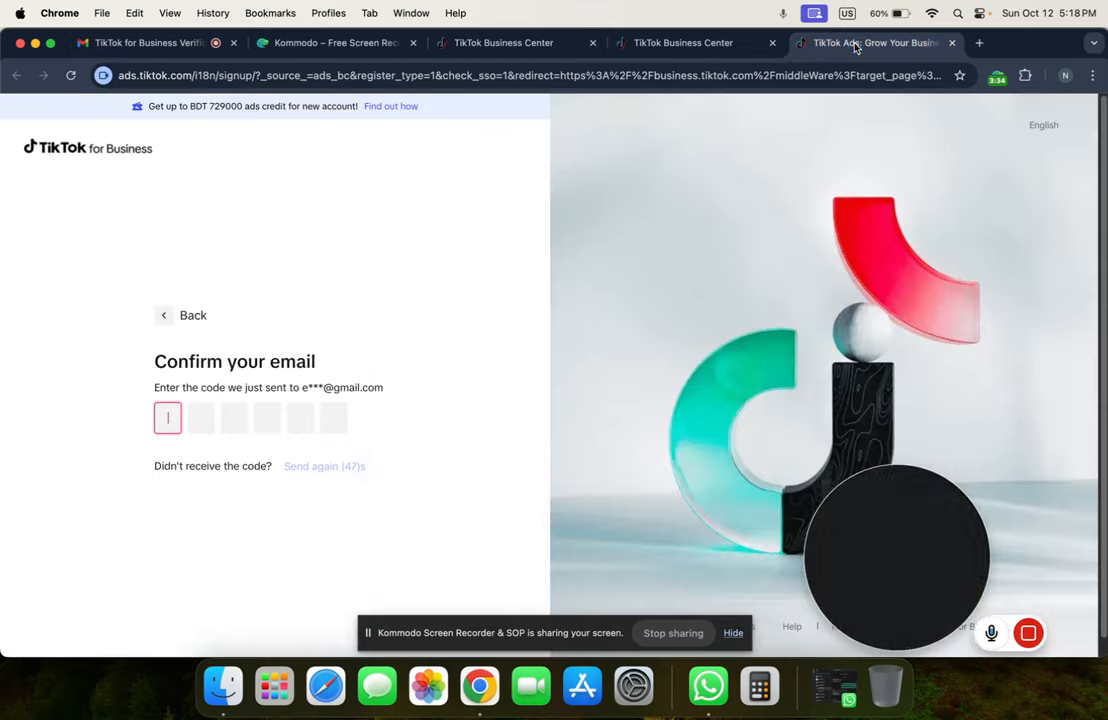
{"action": "right_click", "coordinate": [167, 412]}
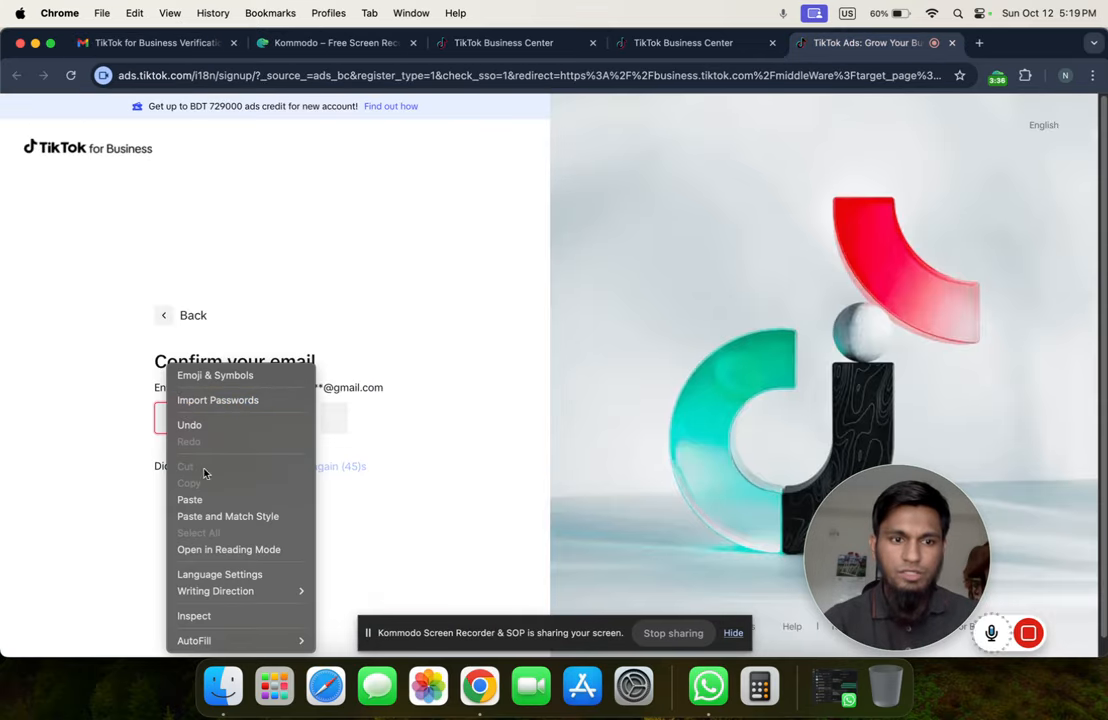
{"action": "left_click", "coordinate": [196, 497]}
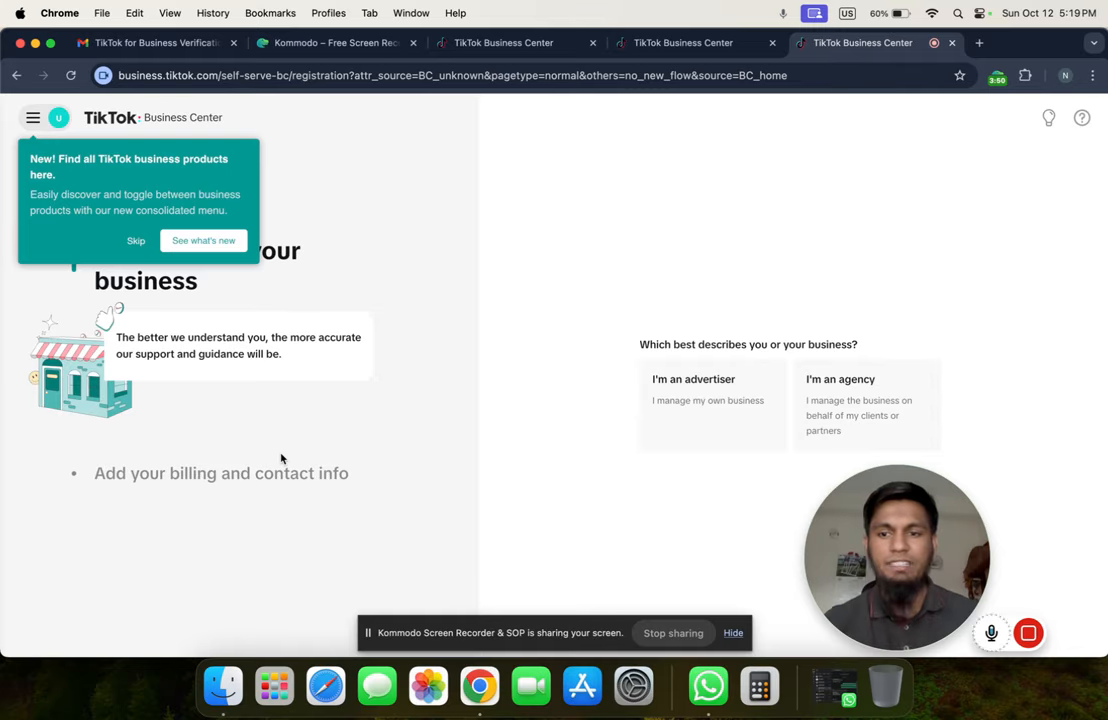
Pick the business description, set country to United States, and enter company name 'Ecombd Agency'
{"action": "left_click", "coordinate": [136, 240]}
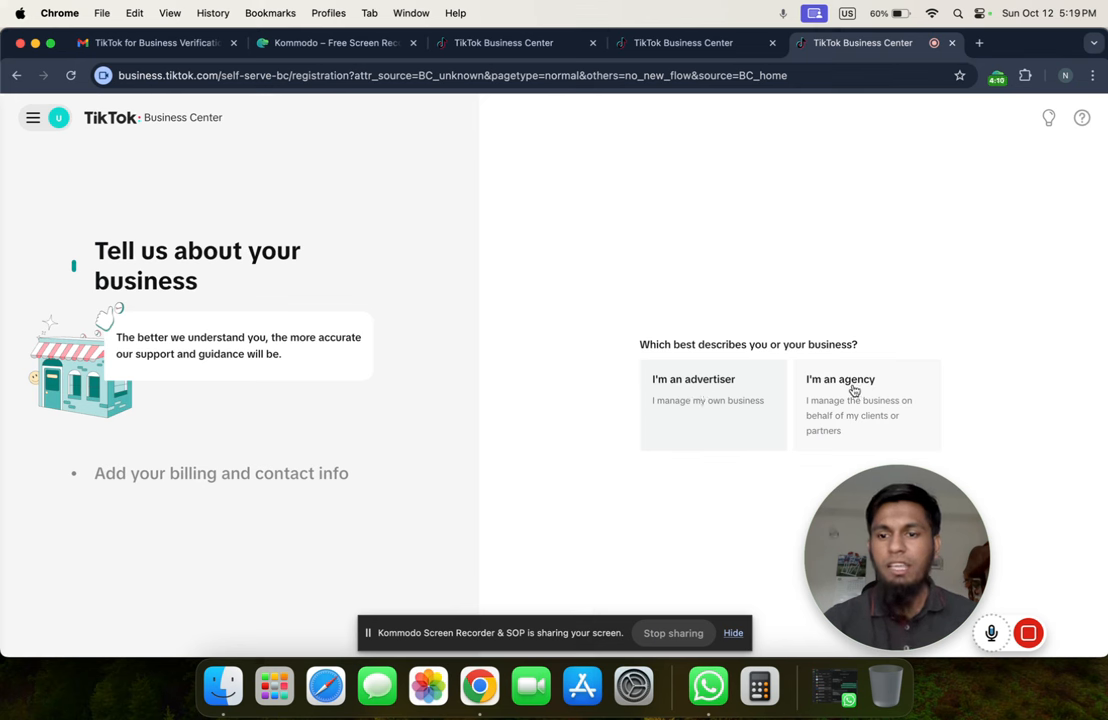
{"action": "left_click", "coordinate": [706, 402]}
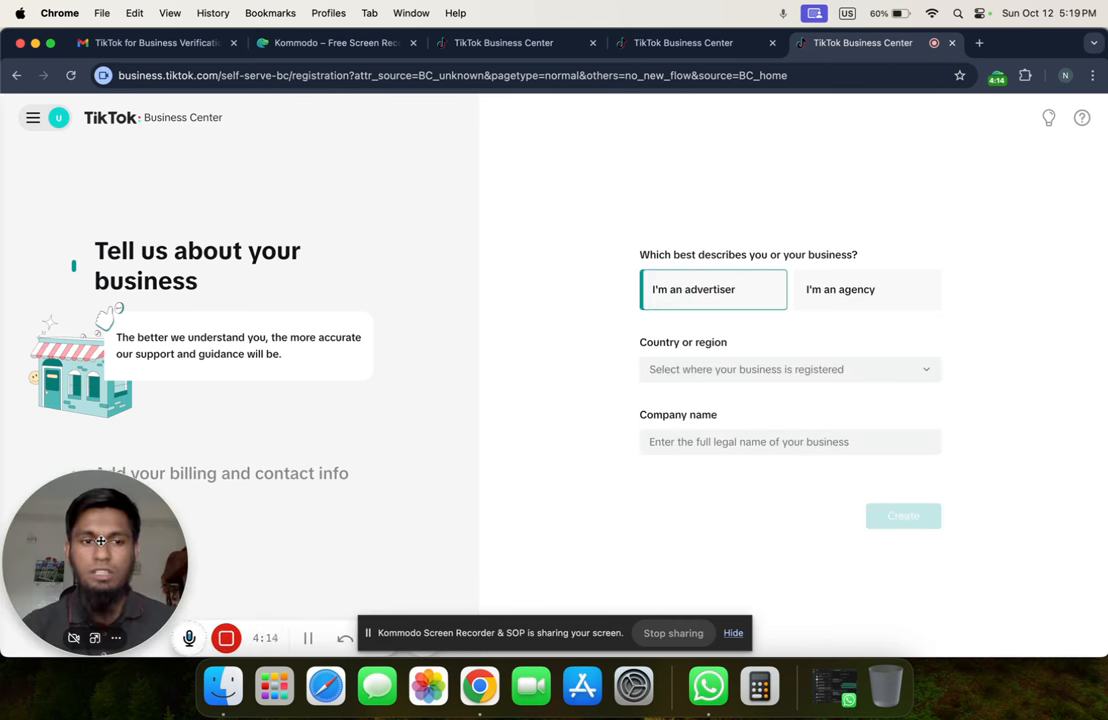
{"action": "left_click", "coordinate": [719, 375]}
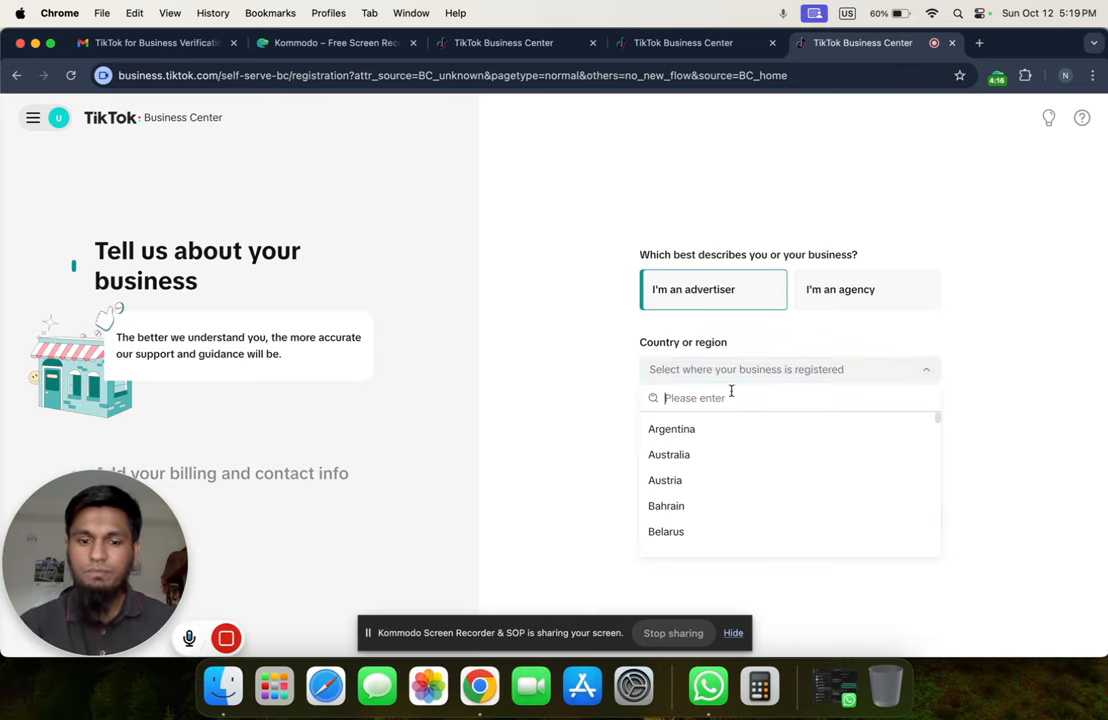
{"action": "type", "text": "uni"}
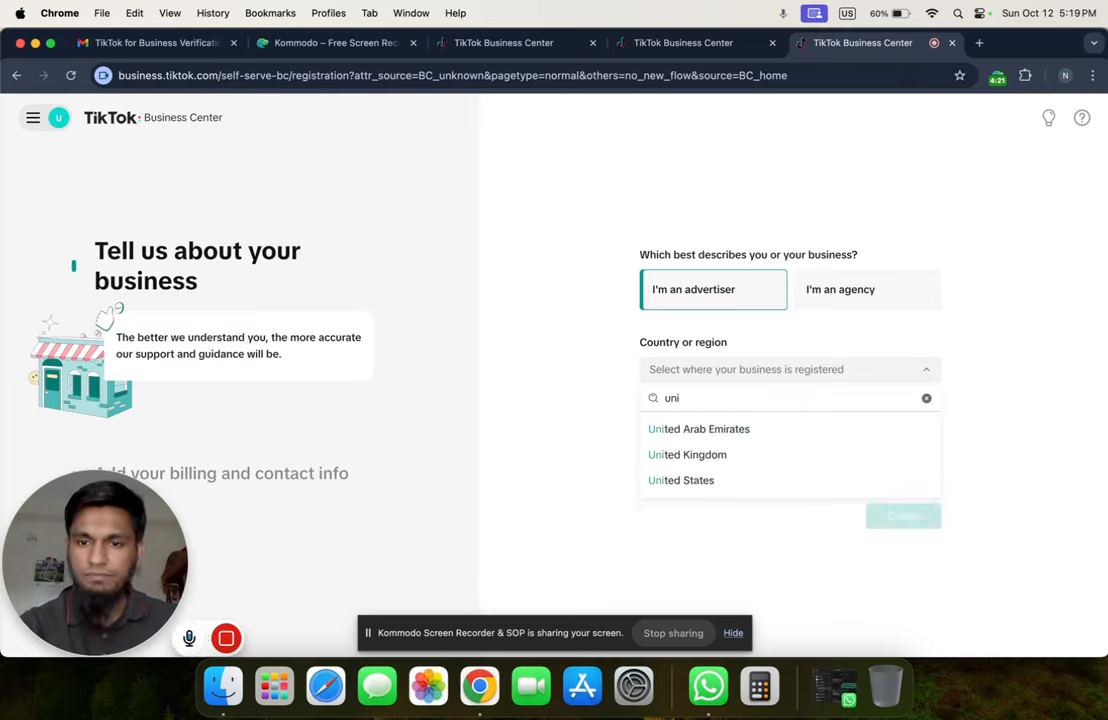
{"action": "left_click", "coordinate": [650, 480]}
{"action": "left_click", "coordinate": [734, 366]}
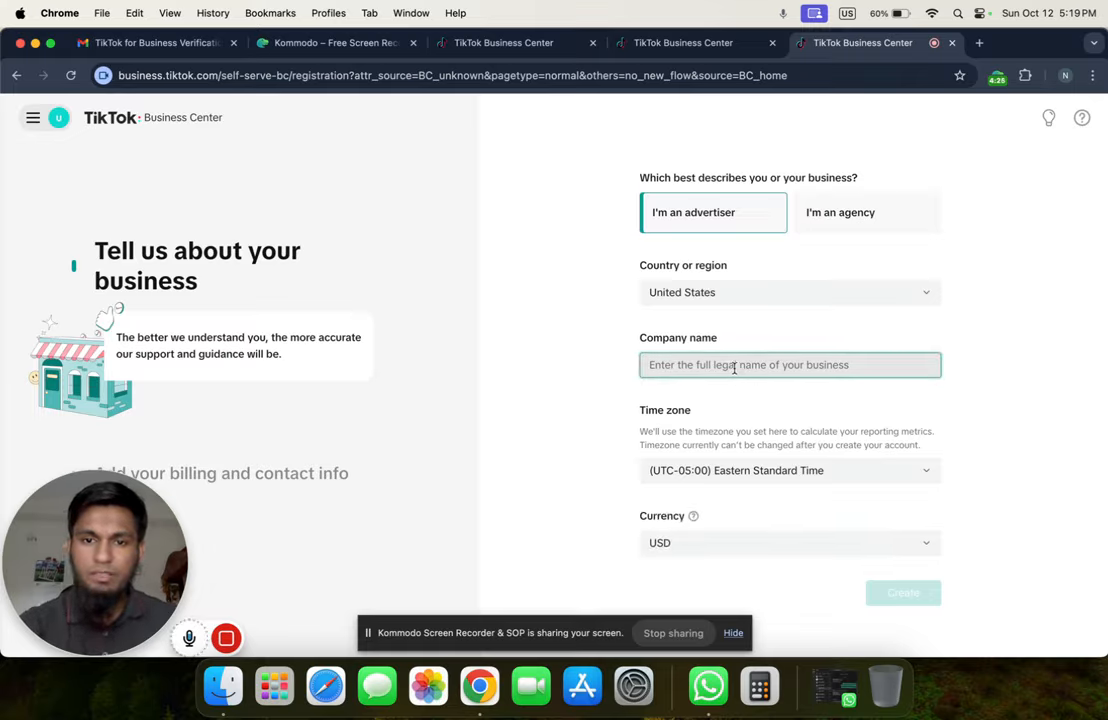
{"action": "type", "text": "E"}
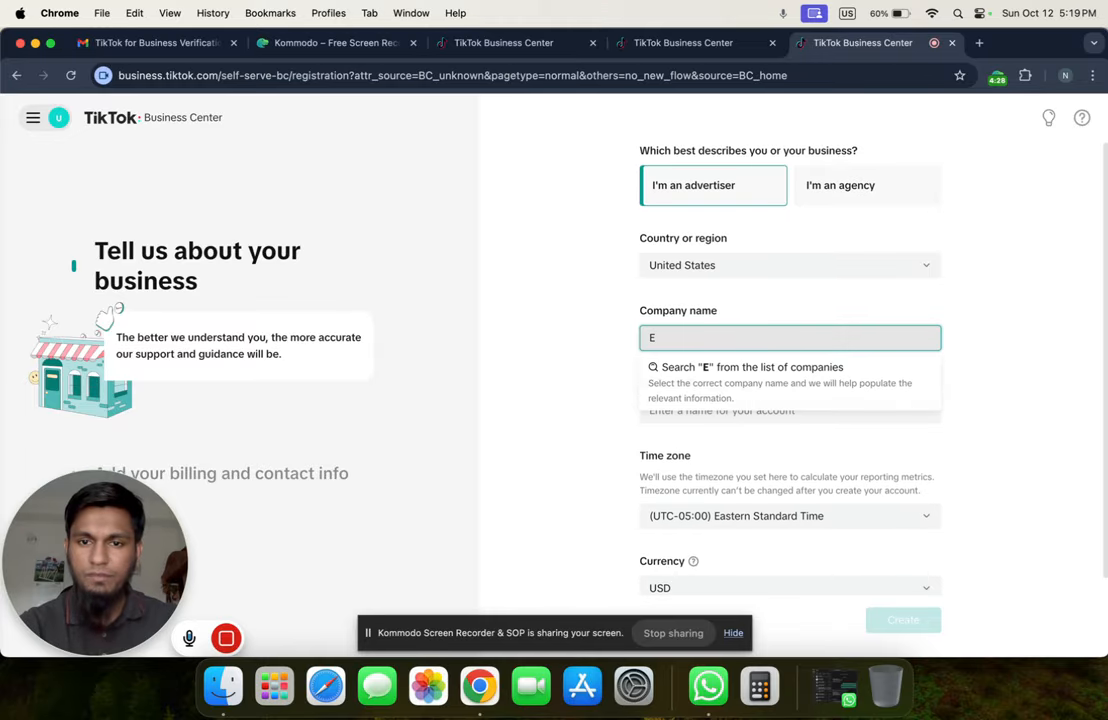
{"action": "type", "text": "combd"}
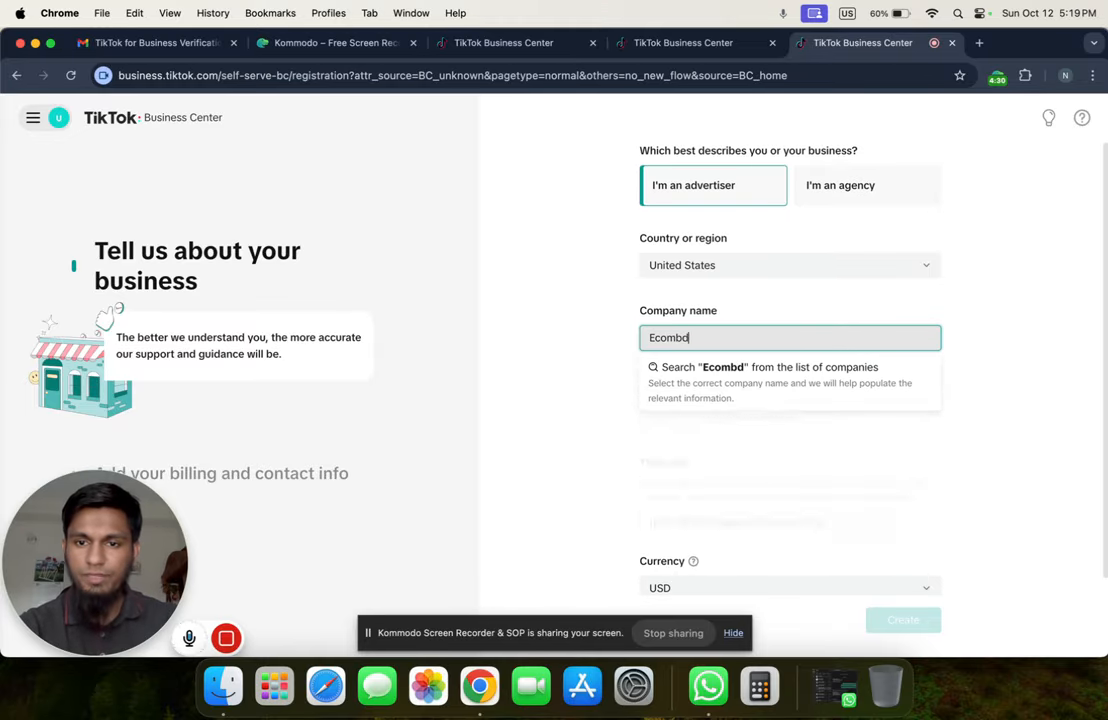
{"action": "type", "text": " Agency"}
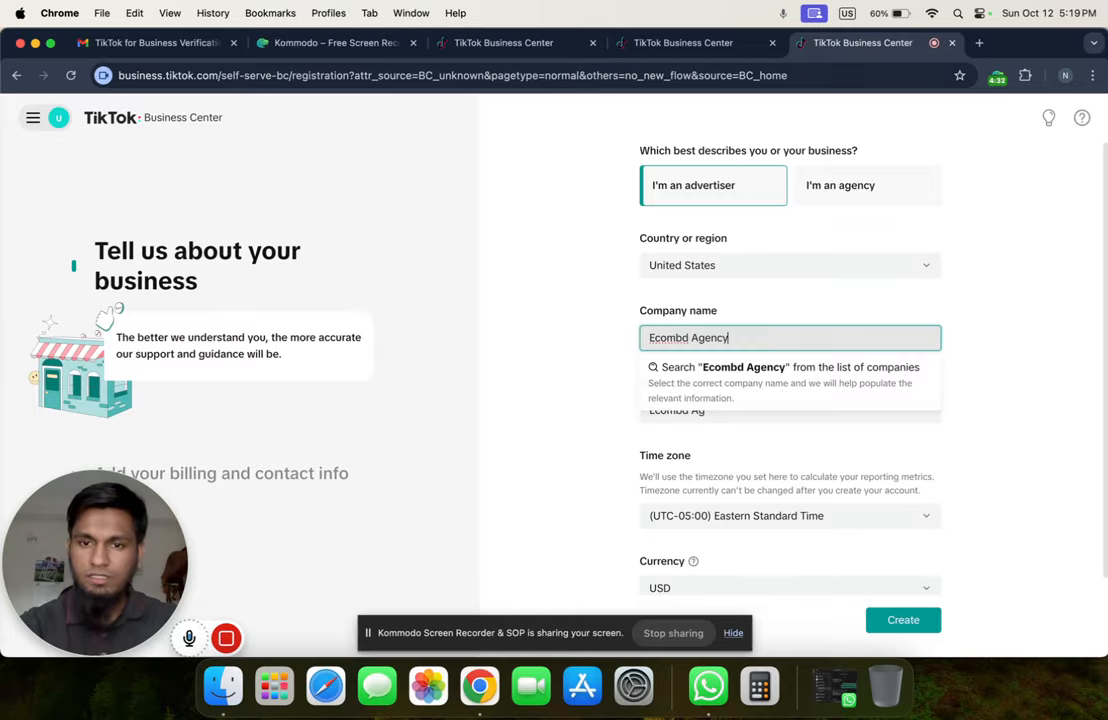
Clear the auto-filled 'Ecombd Ag' and type 'Ecombd Agency BC' as the Business Center name
{"action": "left_click", "coordinate": [584, 356]}
{"action": "left_click", "coordinate": [722, 408]}
{"action": "double_click", "coordinate": [734, 408]}
{"action": "triple_click", "coordinate": [734, 408]}
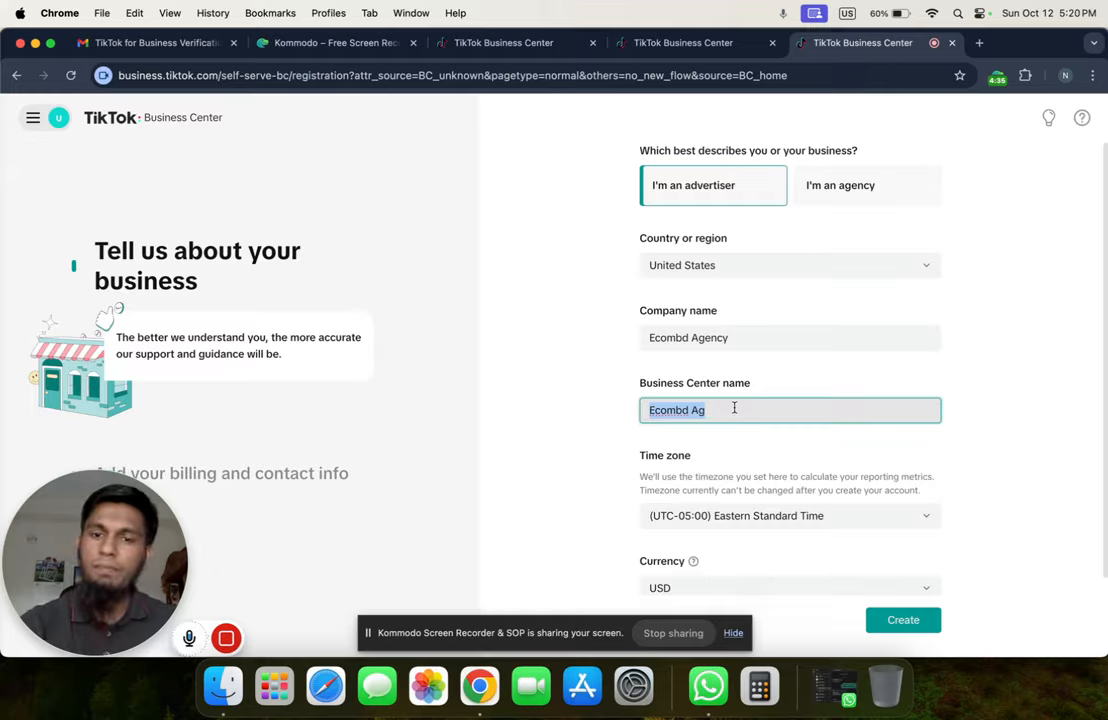
{"action": "key", "text": "BackSpace"}
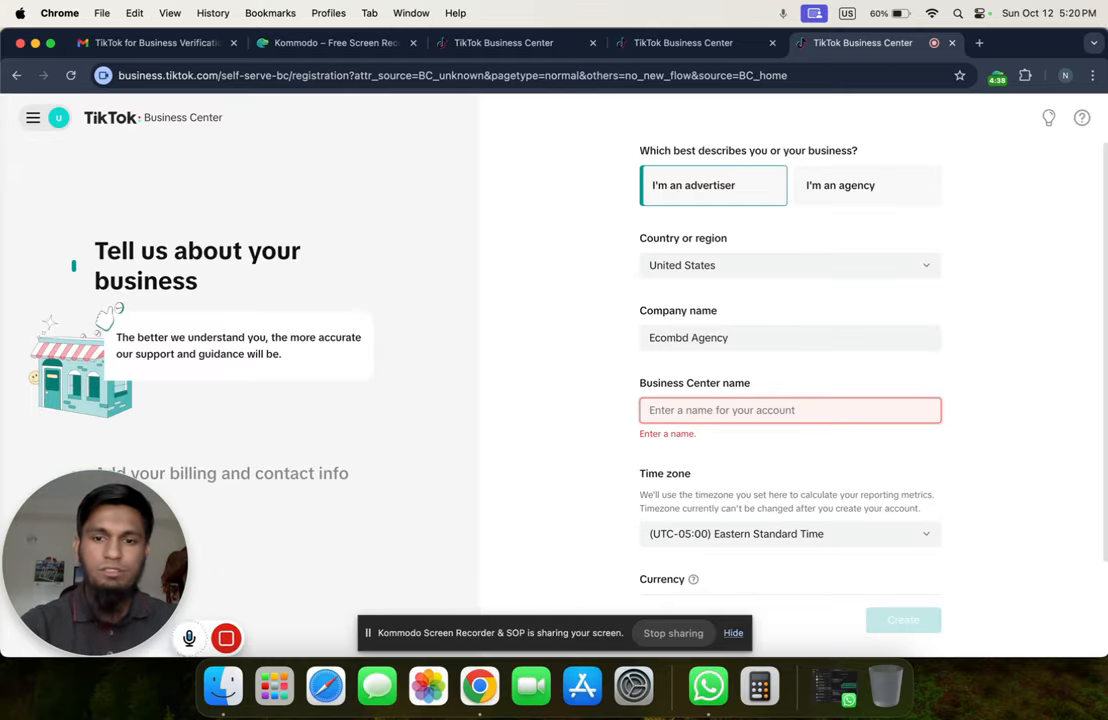
{"action": "type", "text": "Ec"}
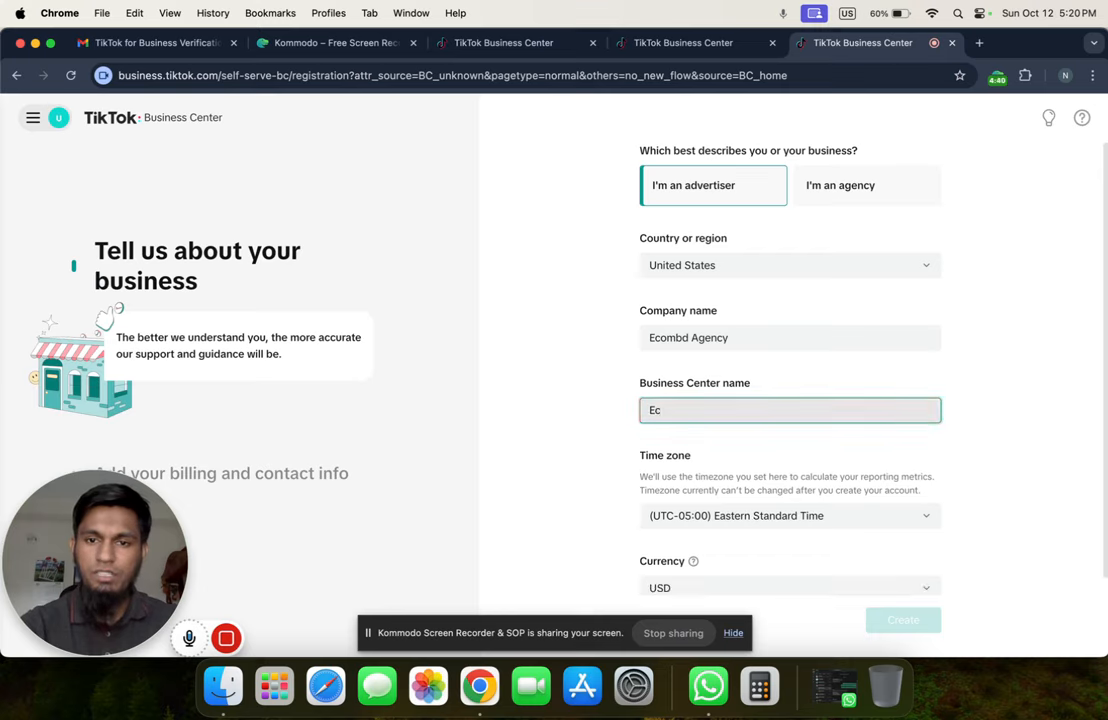
{"action": "type", "text": "o"}
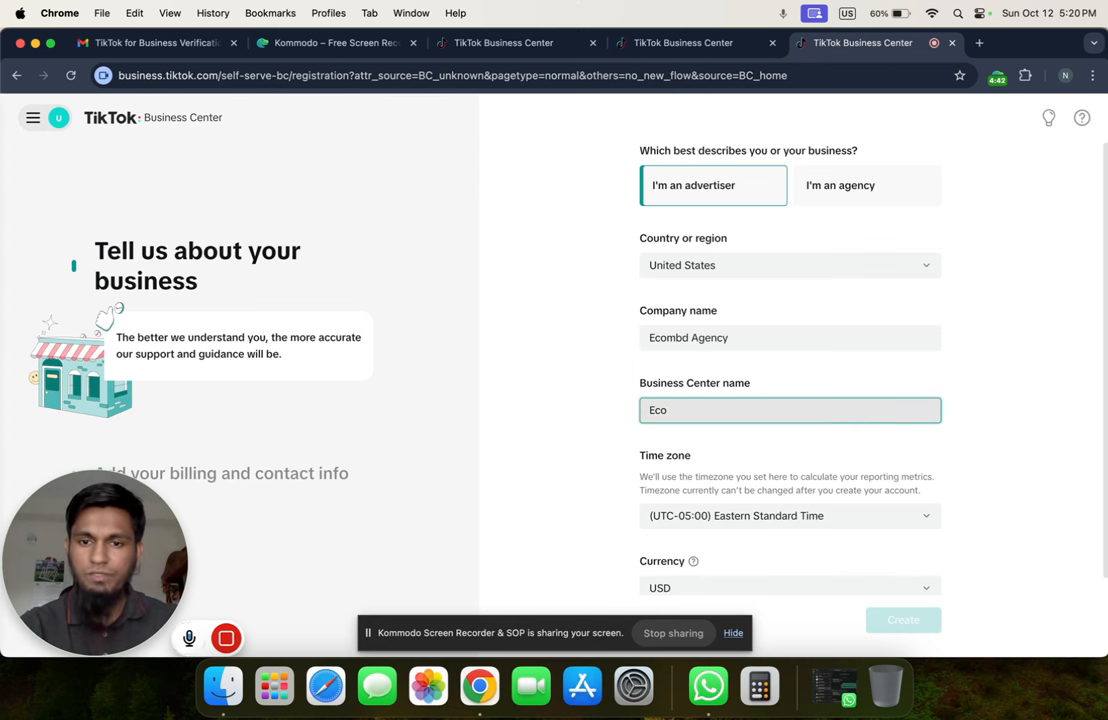
{"action": "type", "text": "mbd "}
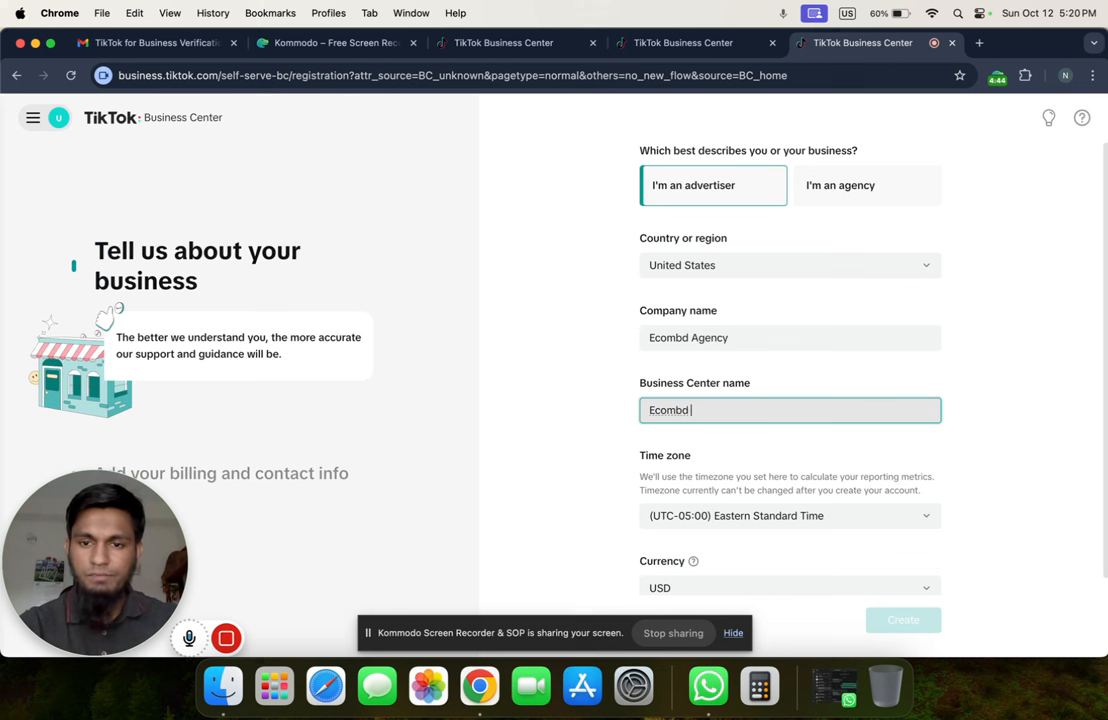
{"action": "type", "text": "Agen"}
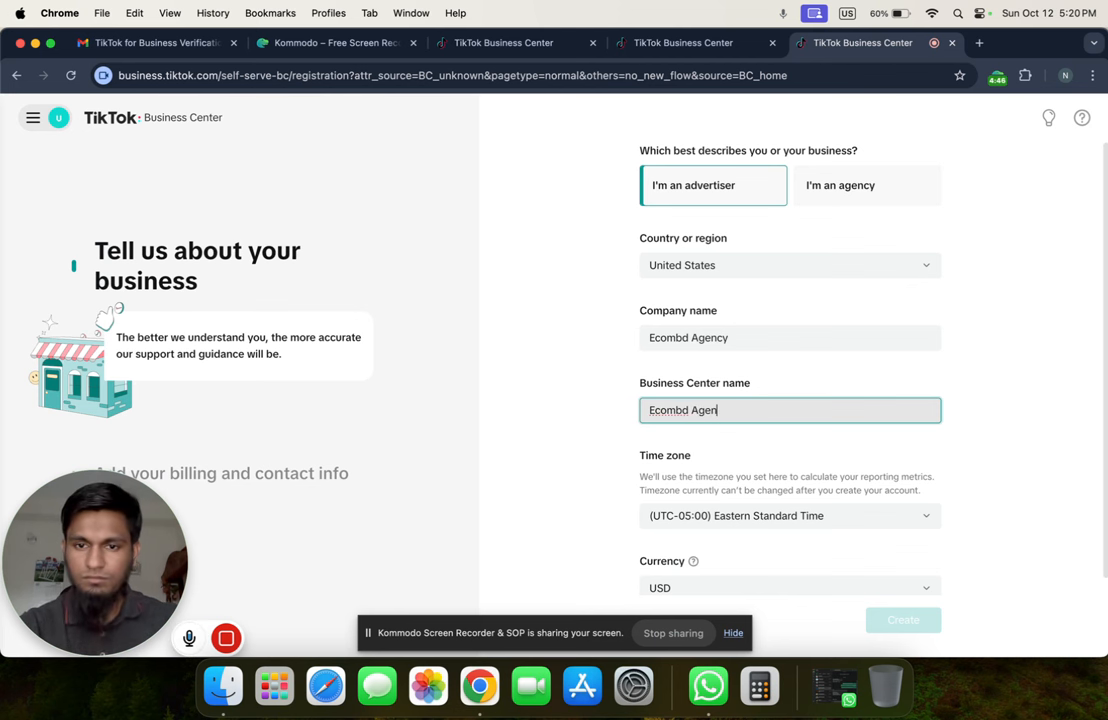
{"action": "type", "text": "cy "}
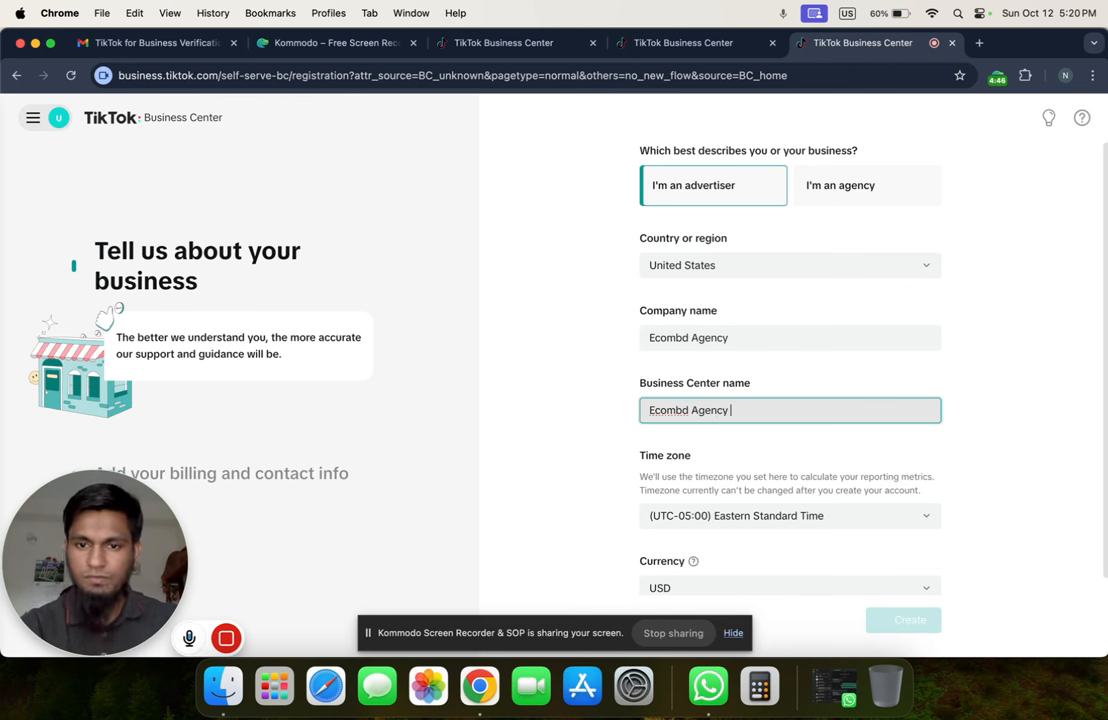
{"action": "type", "text": "BC"}
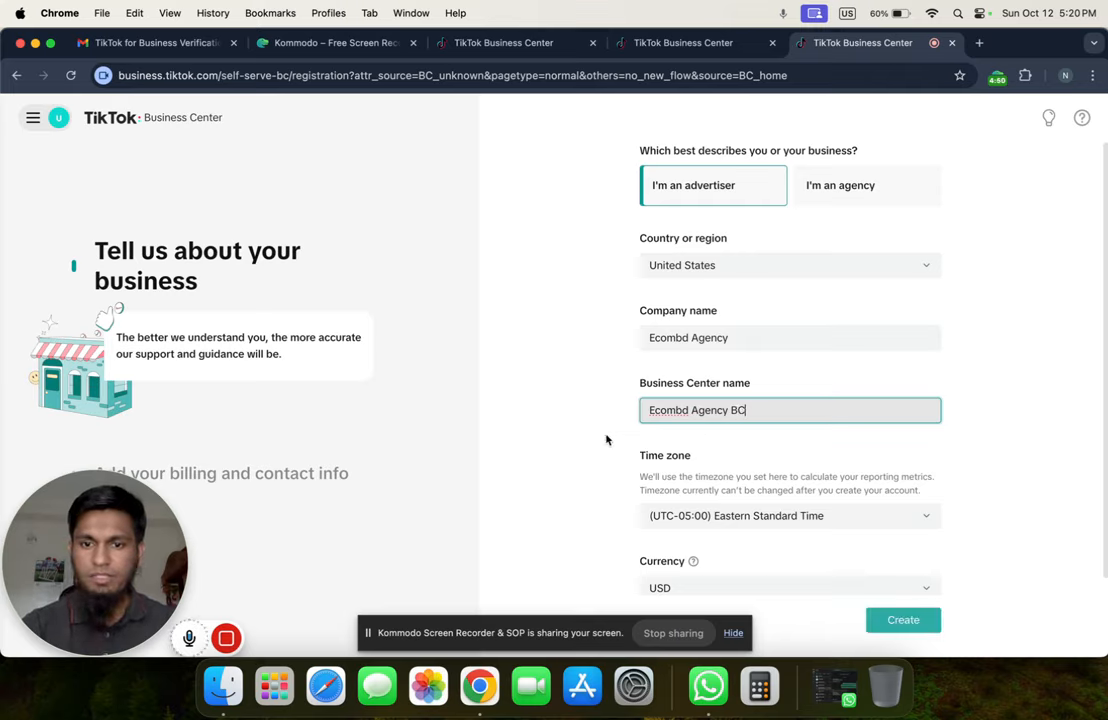
{"action": "left_click", "coordinate": [564, 448]}
Choose time zone (UTC+06:00) Bangladesh Standard Time and create the Business Center
{"action": "left_click", "coordinate": [765, 517]}
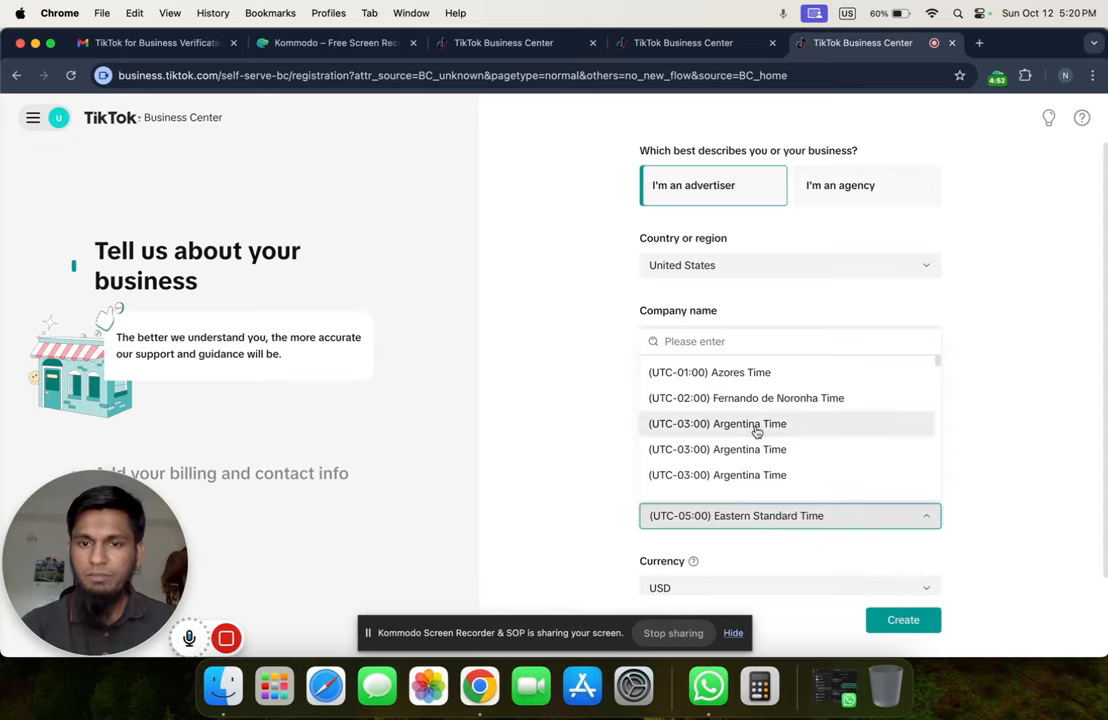
{"action": "type", "text": "bang"}
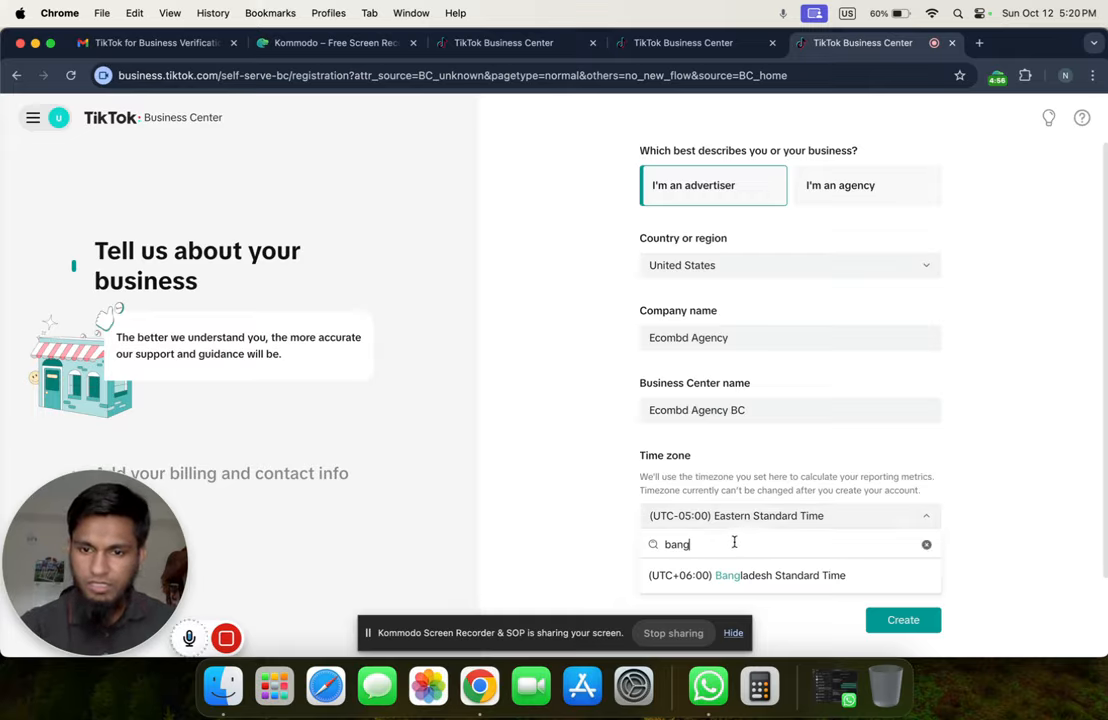
{"action": "left_click", "coordinate": [739, 578]}
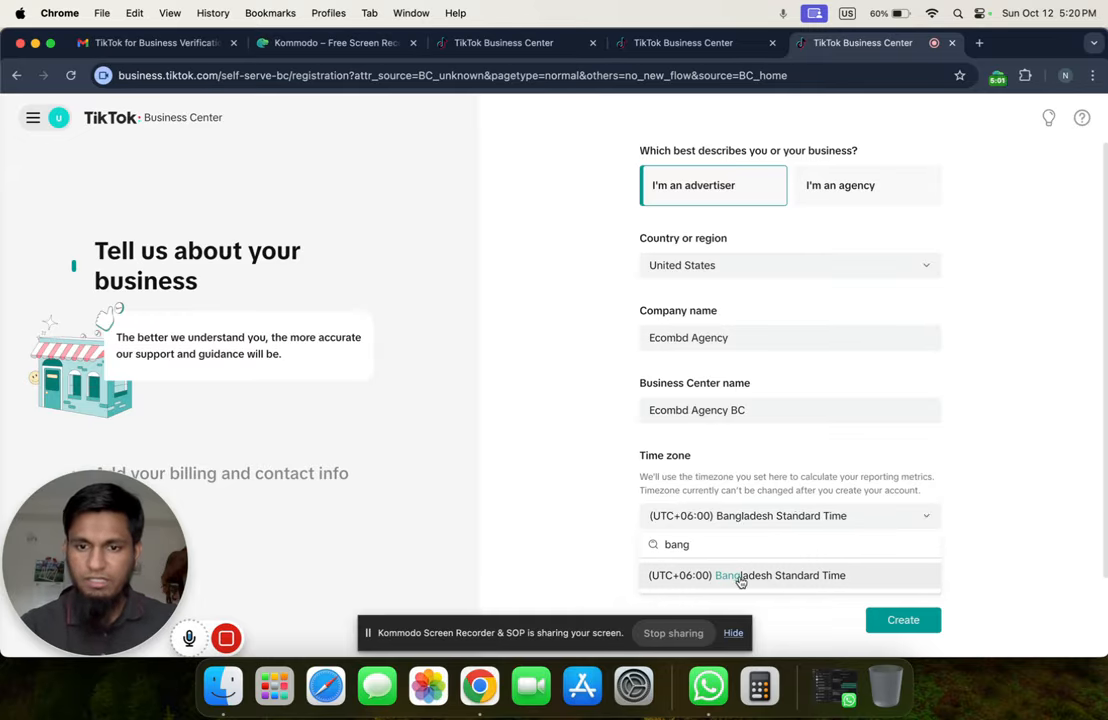
{"action": "left_click", "coordinate": [733, 633]}
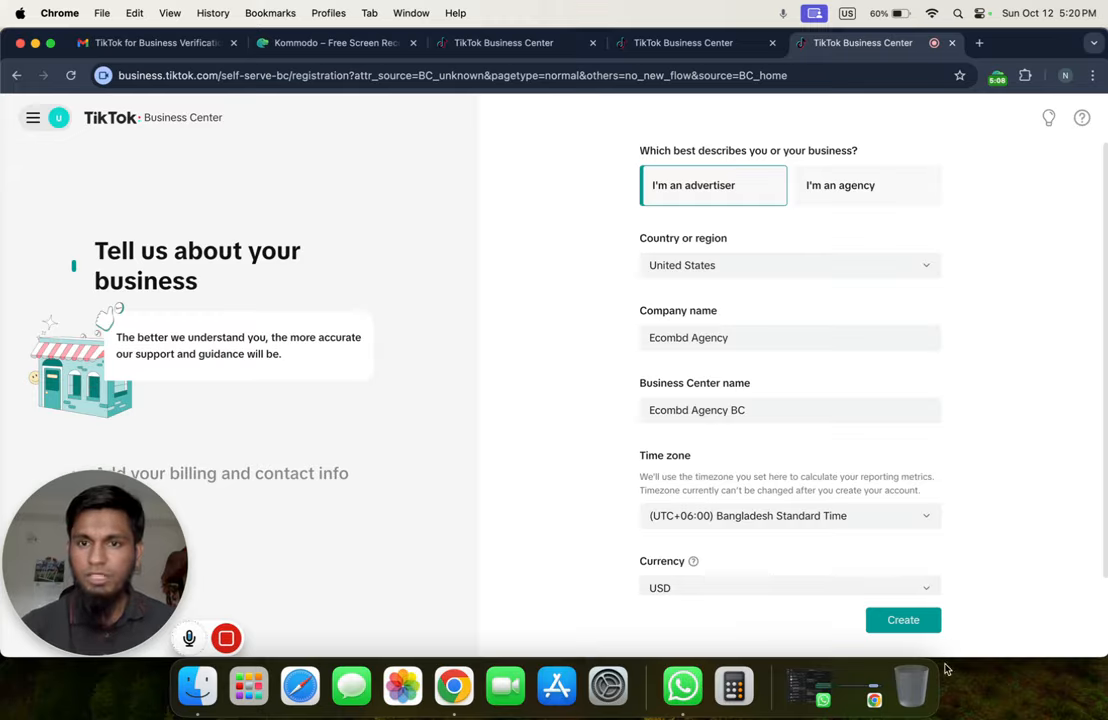
{"action": "left_click", "coordinate": [886, 622]}
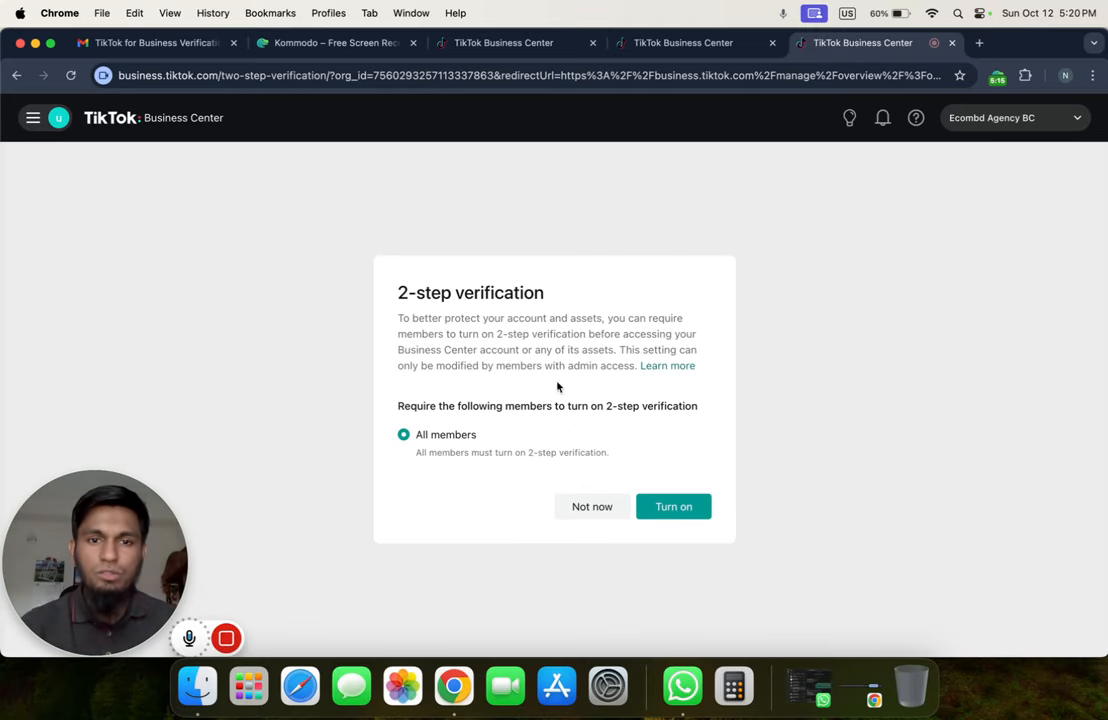
Choose Not now in the 2-step verification dialog for members
{"action": "left_click_drag", "start_coordinate": [399, 292], "coordinate": [544, 293]}
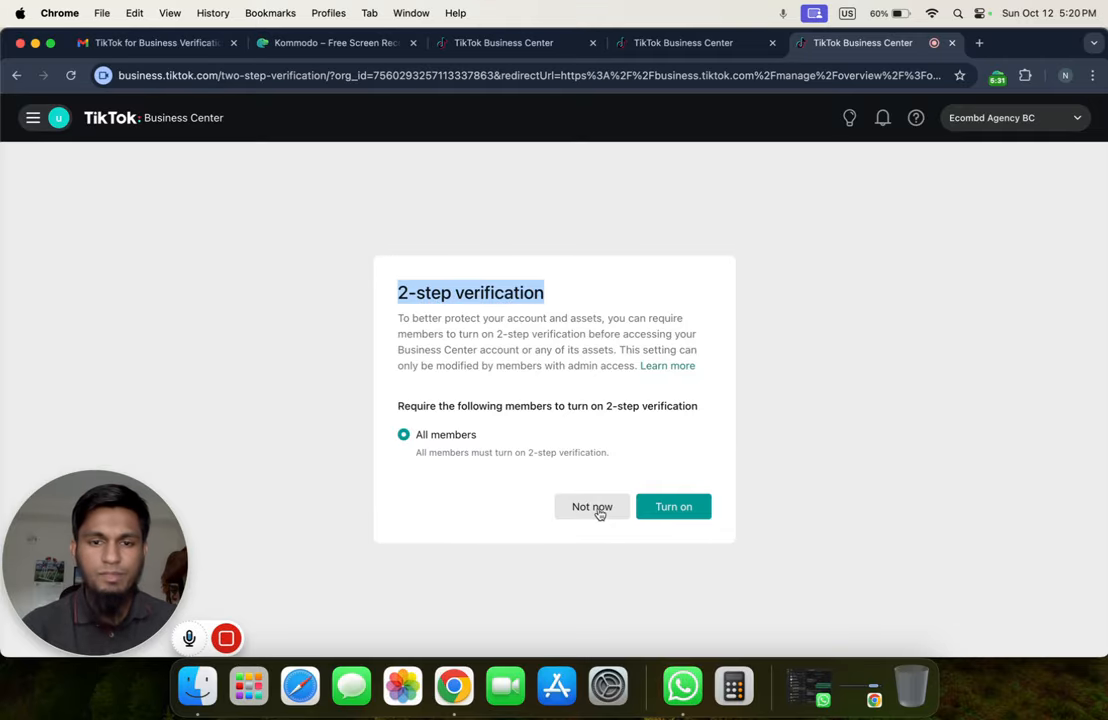
{"action": "left_click", "coordinate": [532, 350]}
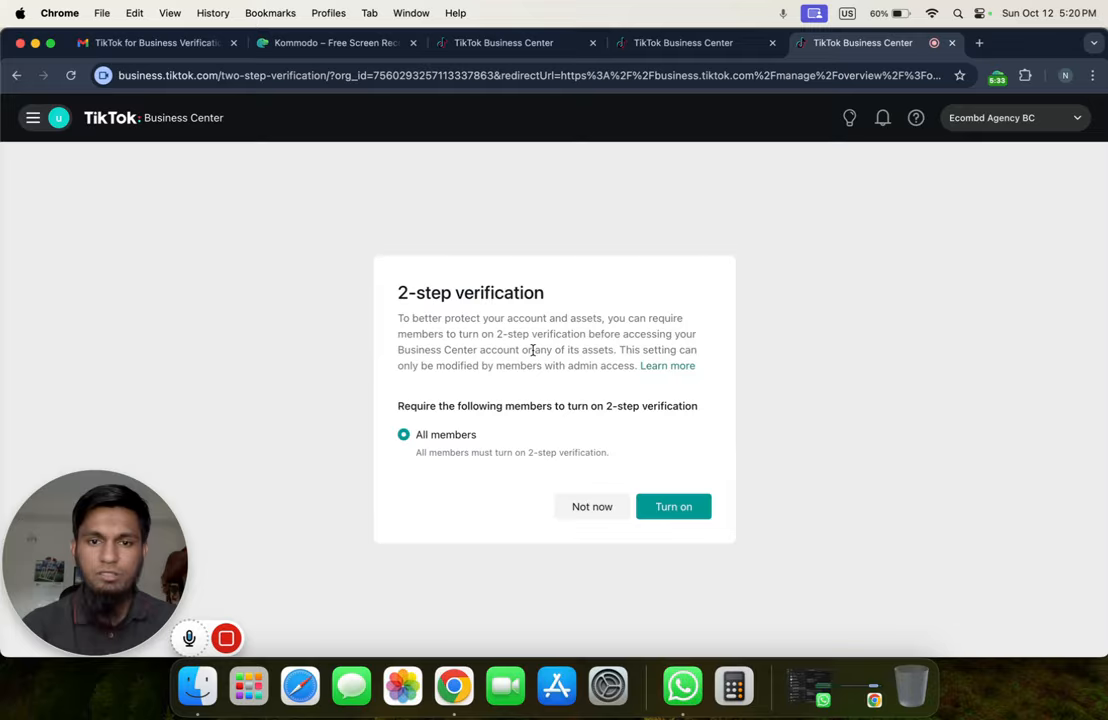
{"action": "left_click", "coordinate": [592, 507]}
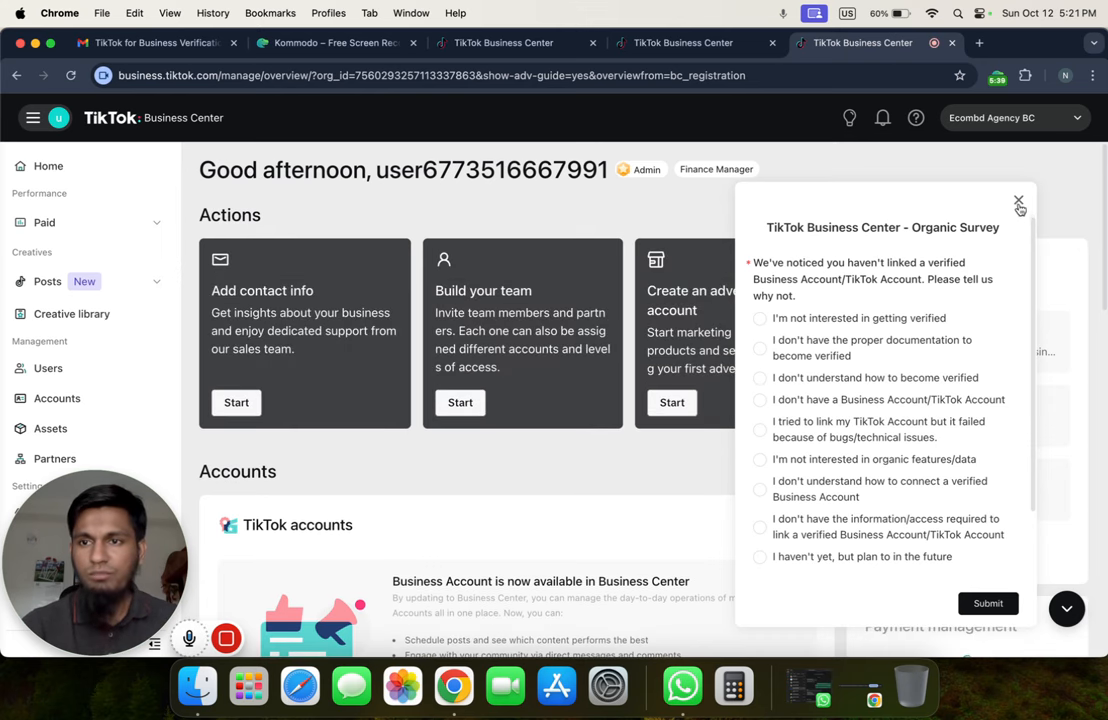
Close the Organic Survey popup and go to the Accounts page from the sidebar
{"action": "left_click", "coordinate": [1018, 201]}
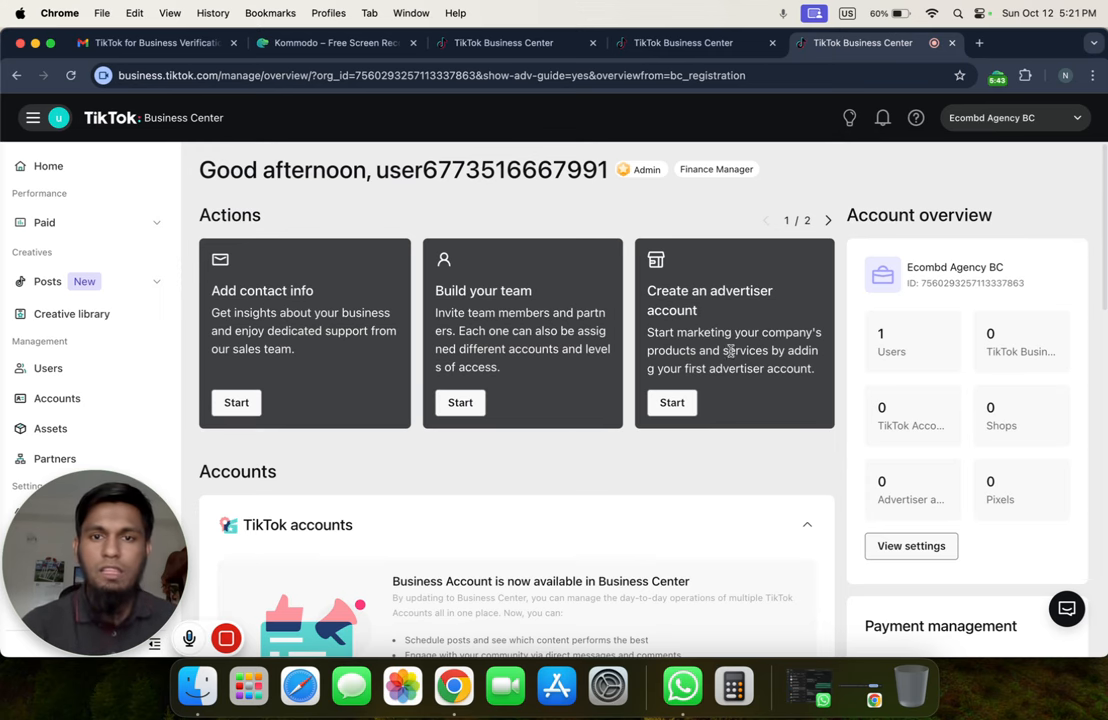
{"action": "scroll", "coordinate": [762, 406], "scroll_direction": "down", "scroll_amount": 1}
{"action": "scroll", "coordinate": [640, 385], "scroll_direction": "down", "scroll_amount": 5}
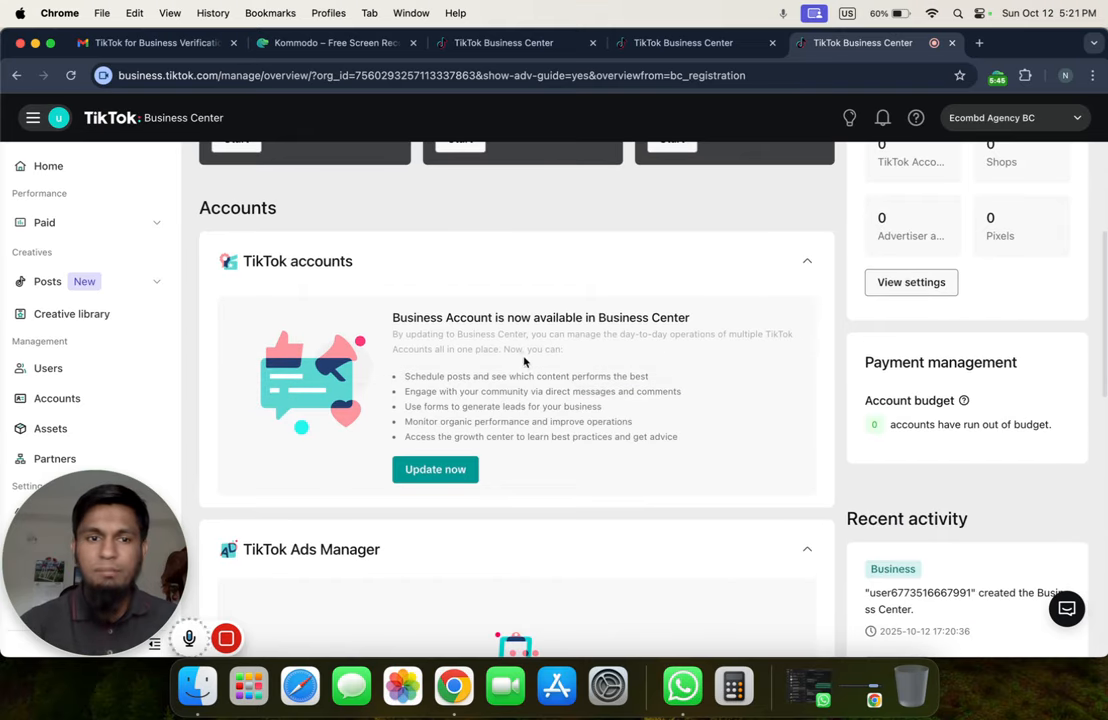
{"action": "scroll", "coordinate": [205, 366], "scroll_direction": "down", "scroll_amount": 2}
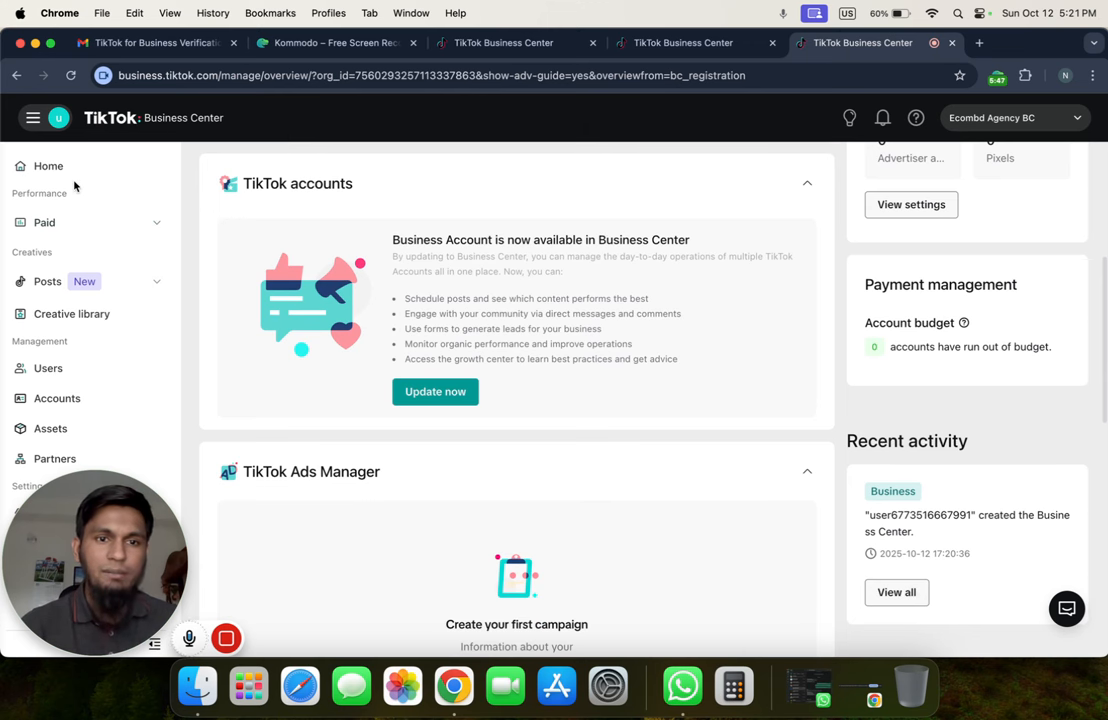
{"action": "left_click", "coordinate": [71, 400]}
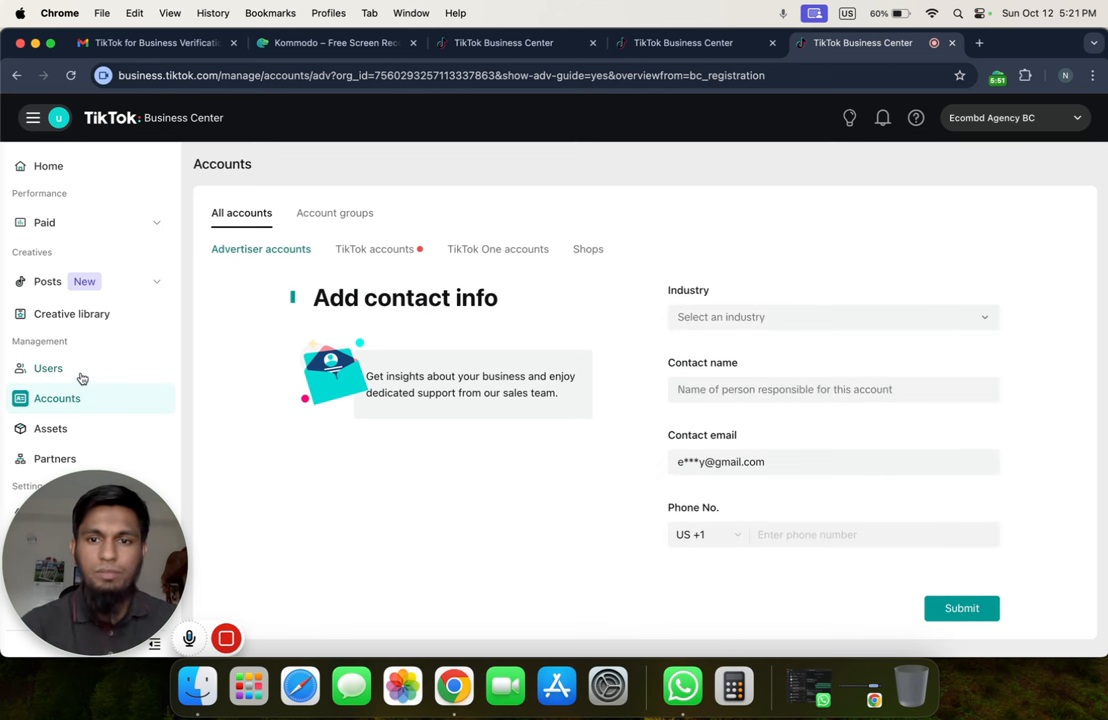
Show the Users page with its one active member holding Admin and Finance manager roles
{"action": "left_click", "coordinate": [76, 372]}
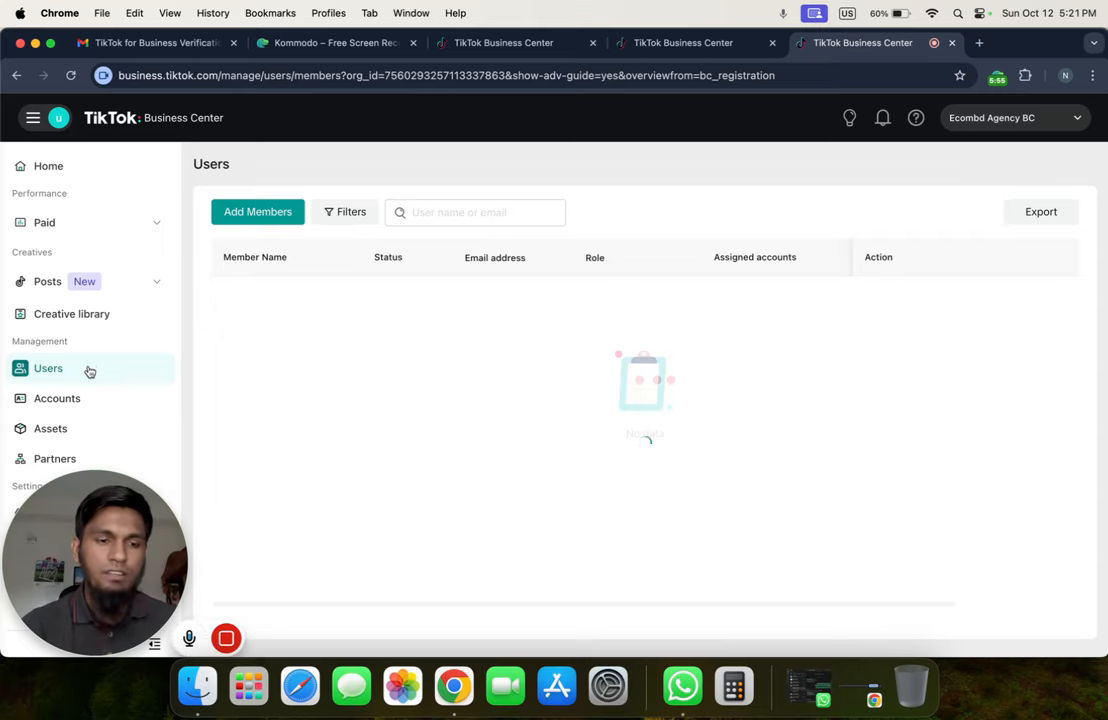
{"action": "left_click_drag", "start_coordinate": [89, 580], "coordinate": [920, 566]}
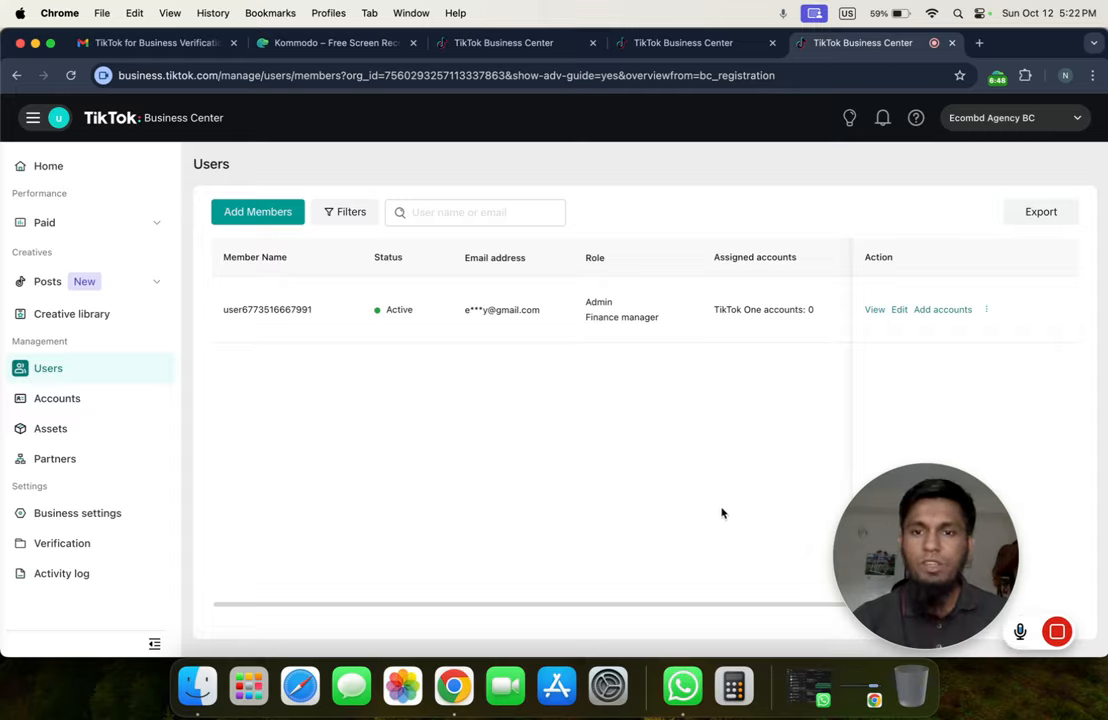
{"action": "mouse_move", "coordinate": [954, 539]}
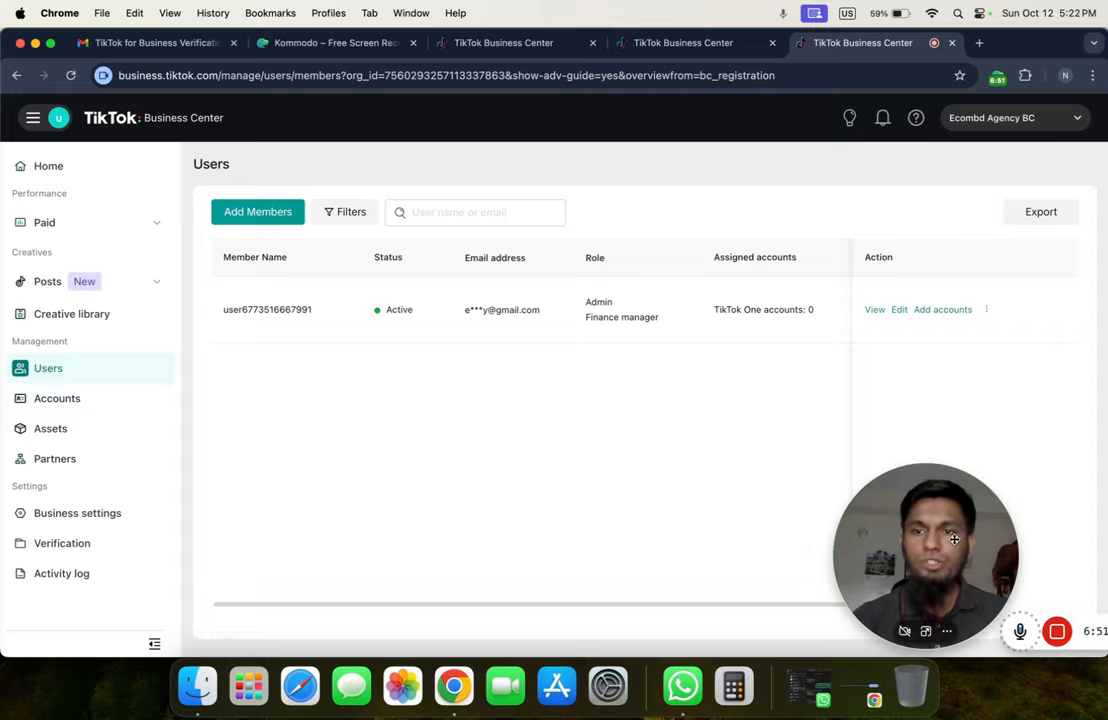